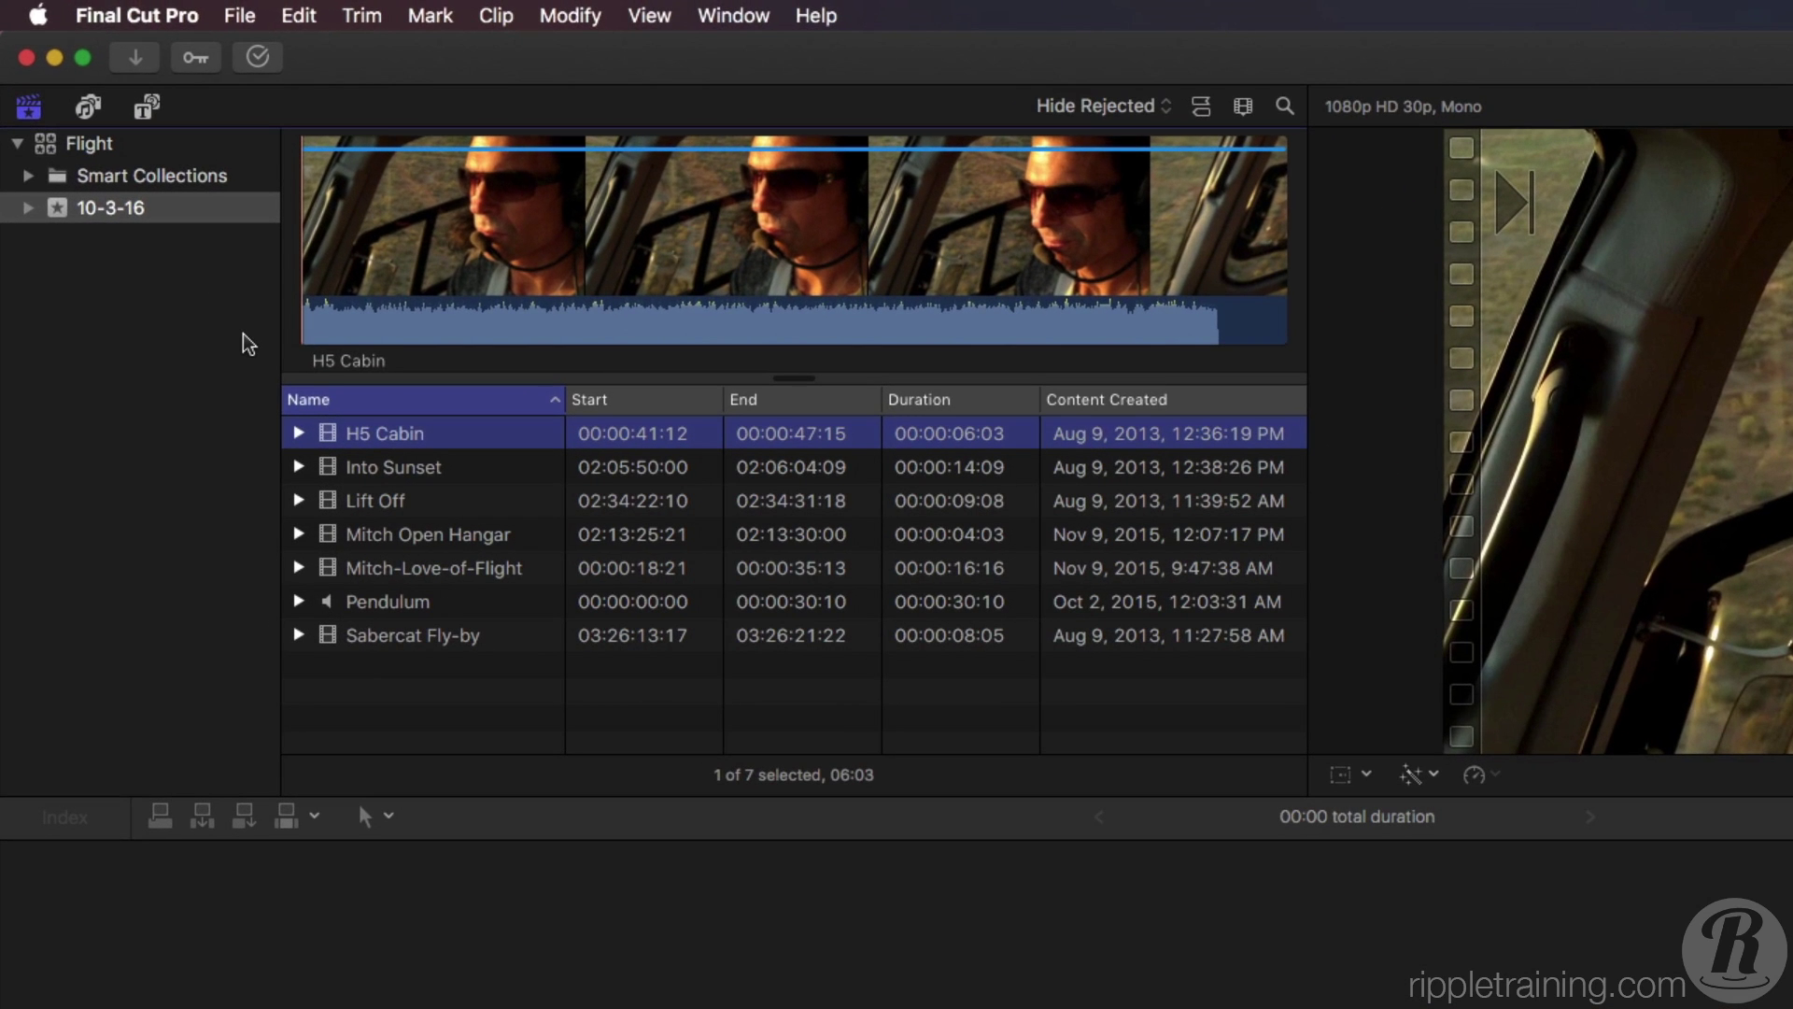
Mark a roughly seven-second range of the Lift Off clip and rate it Favorite.
click(331, 495)
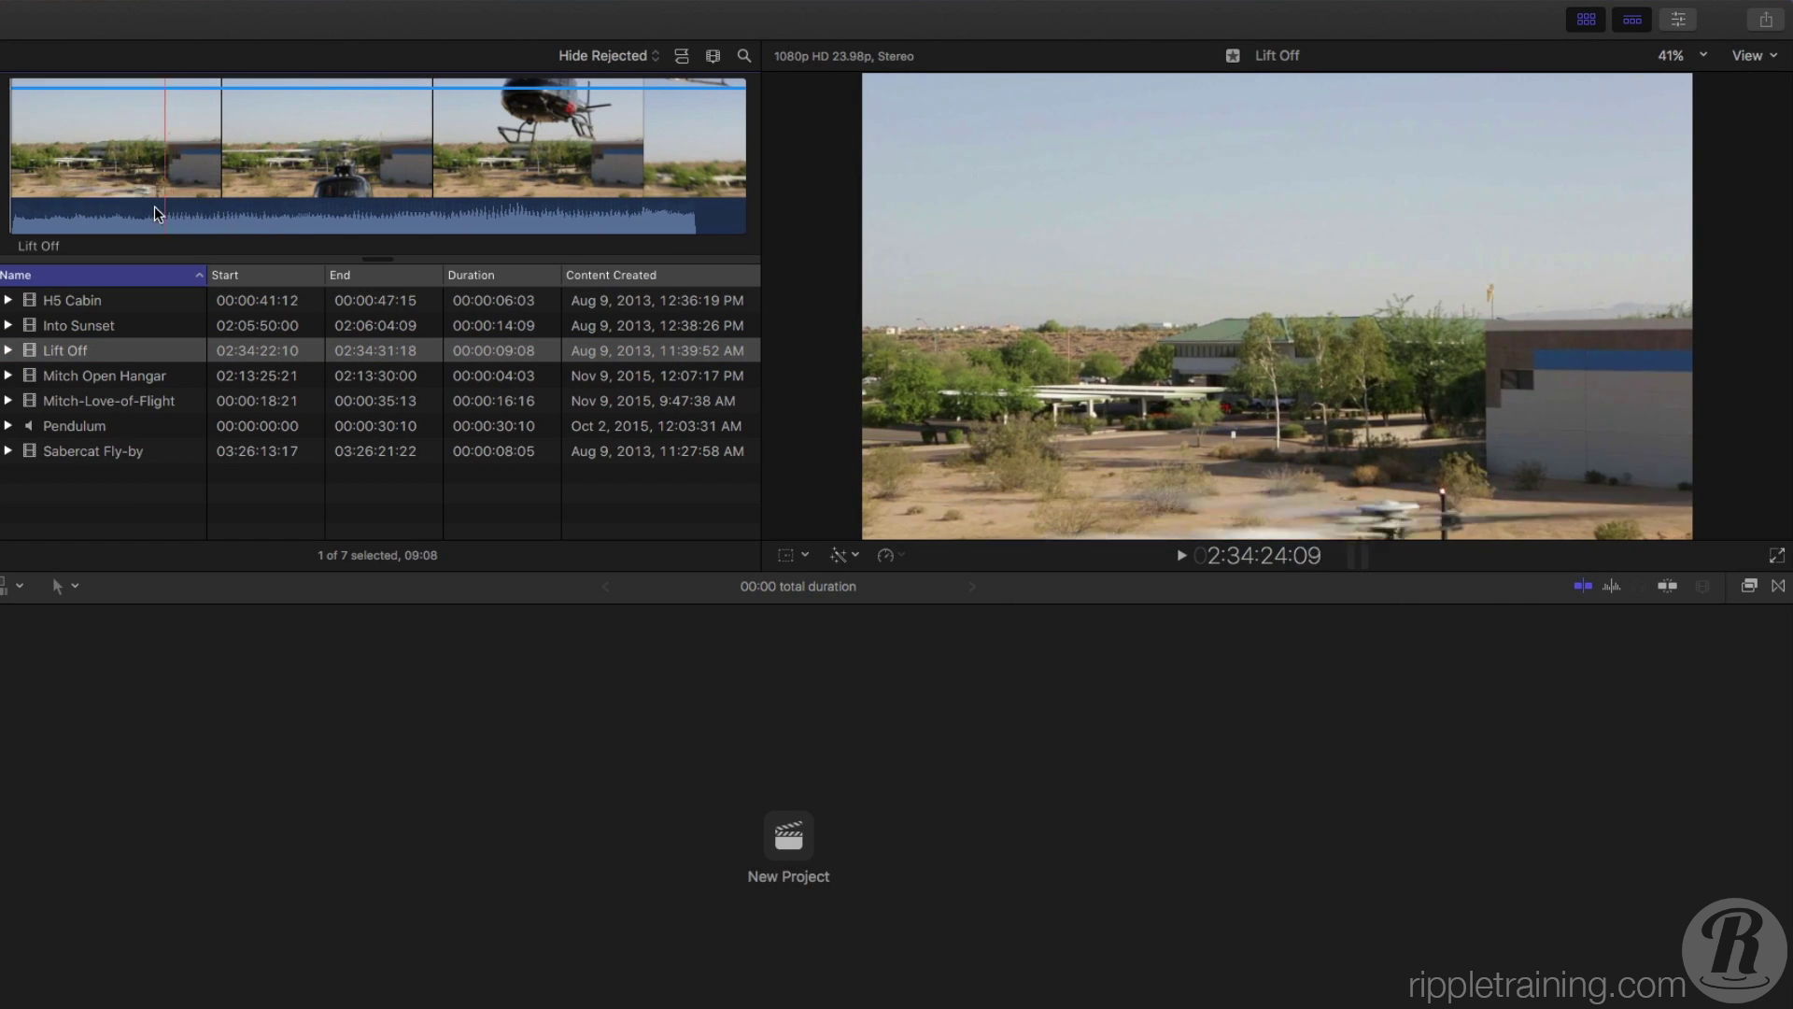
drag(105, 205, 686, 225)
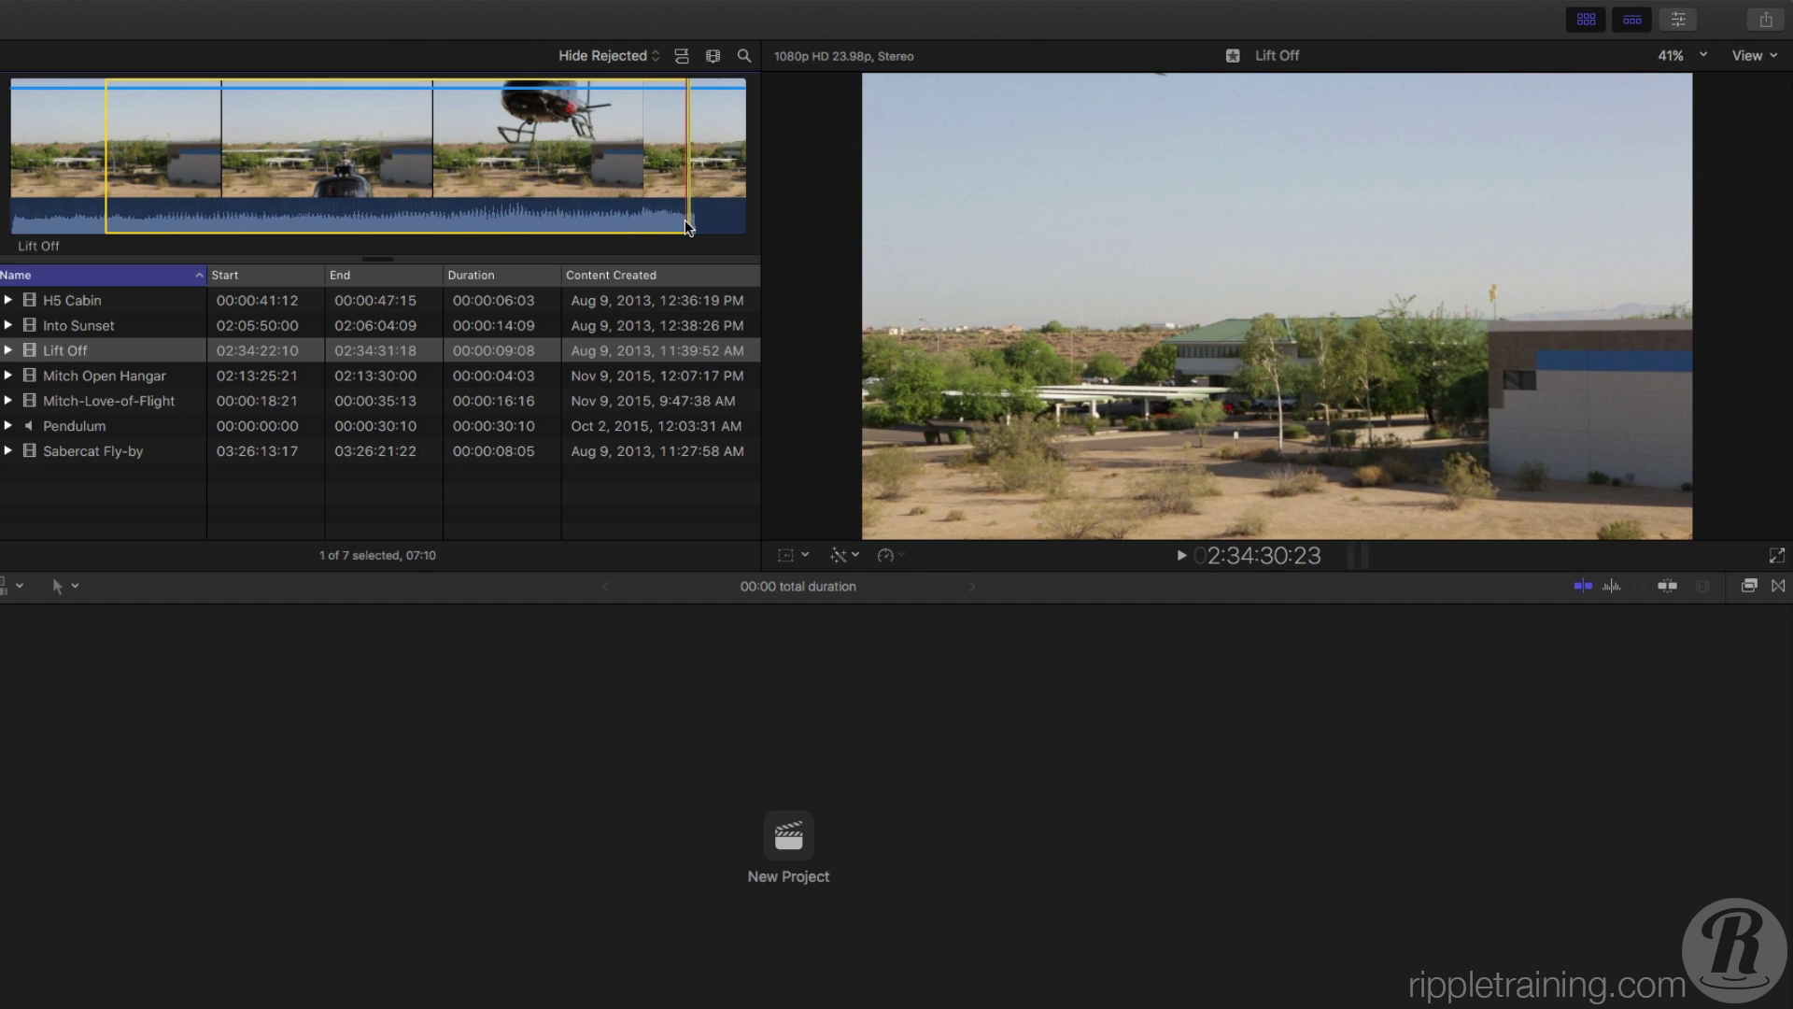
key(f)
Set In and Out points on a two-second stretch of Mitch Open Hangar and rate it Favorite.
click(171, 383)
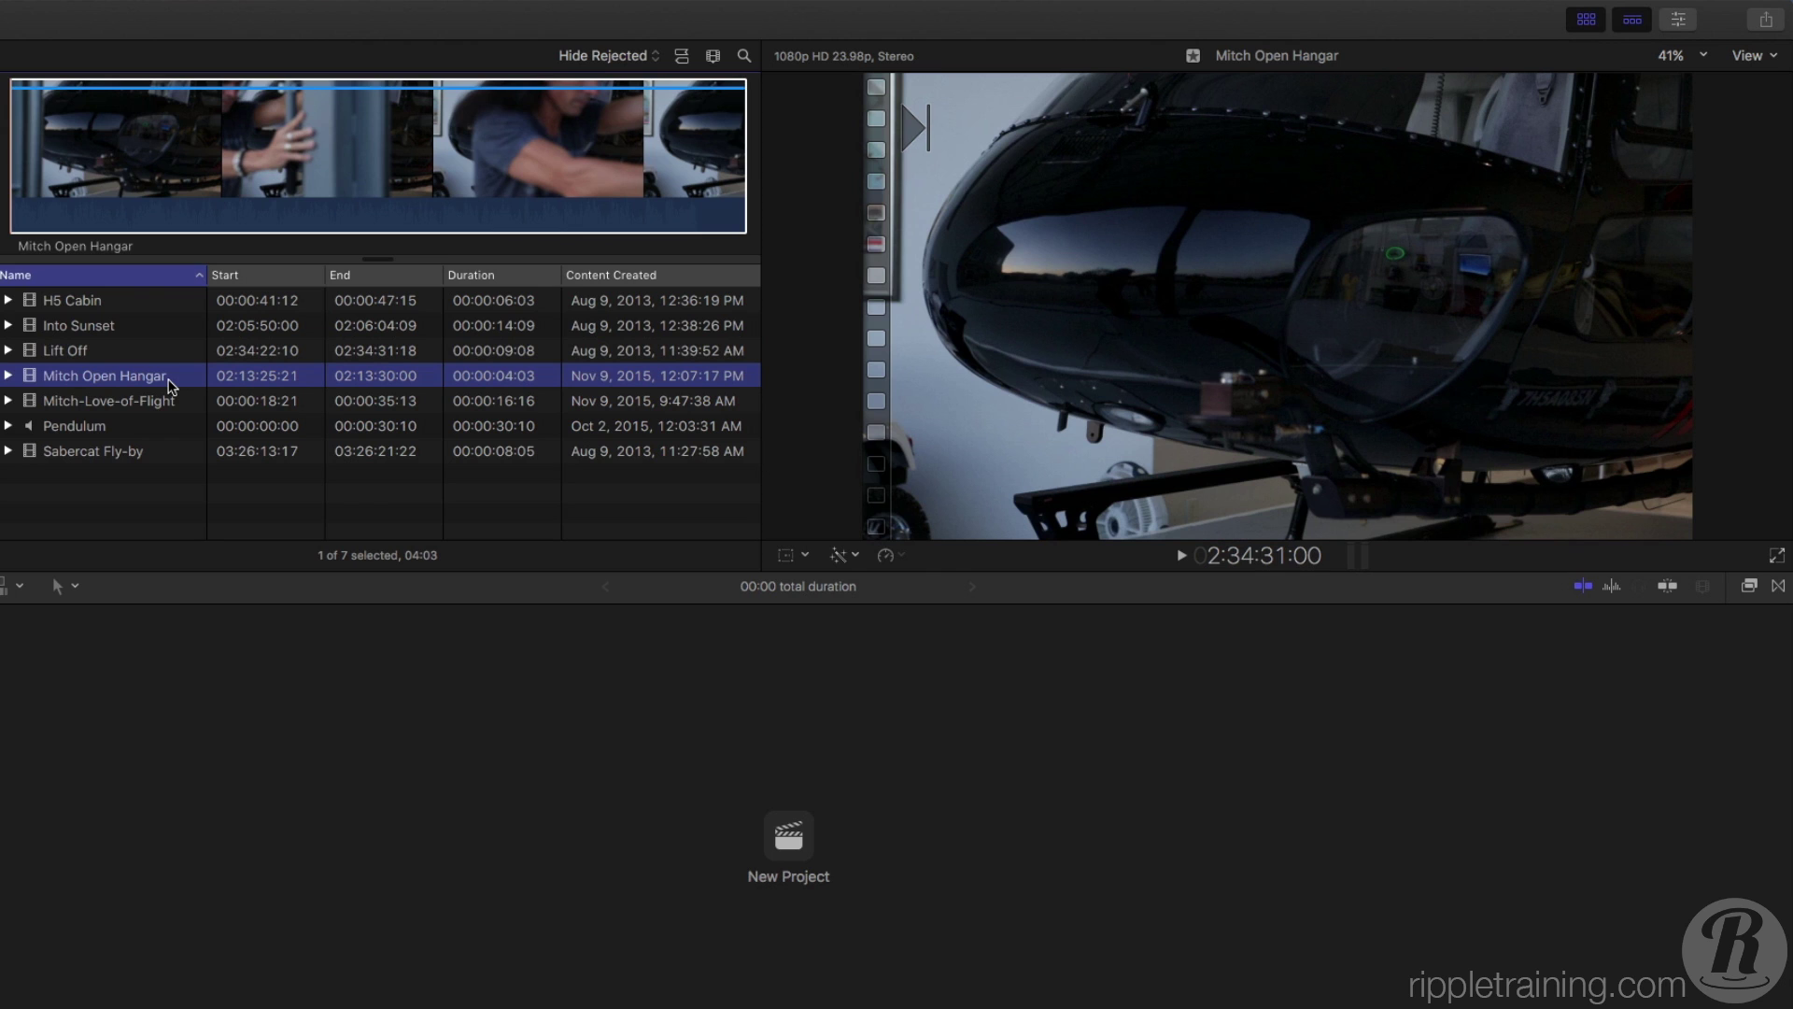
click(19, 222)
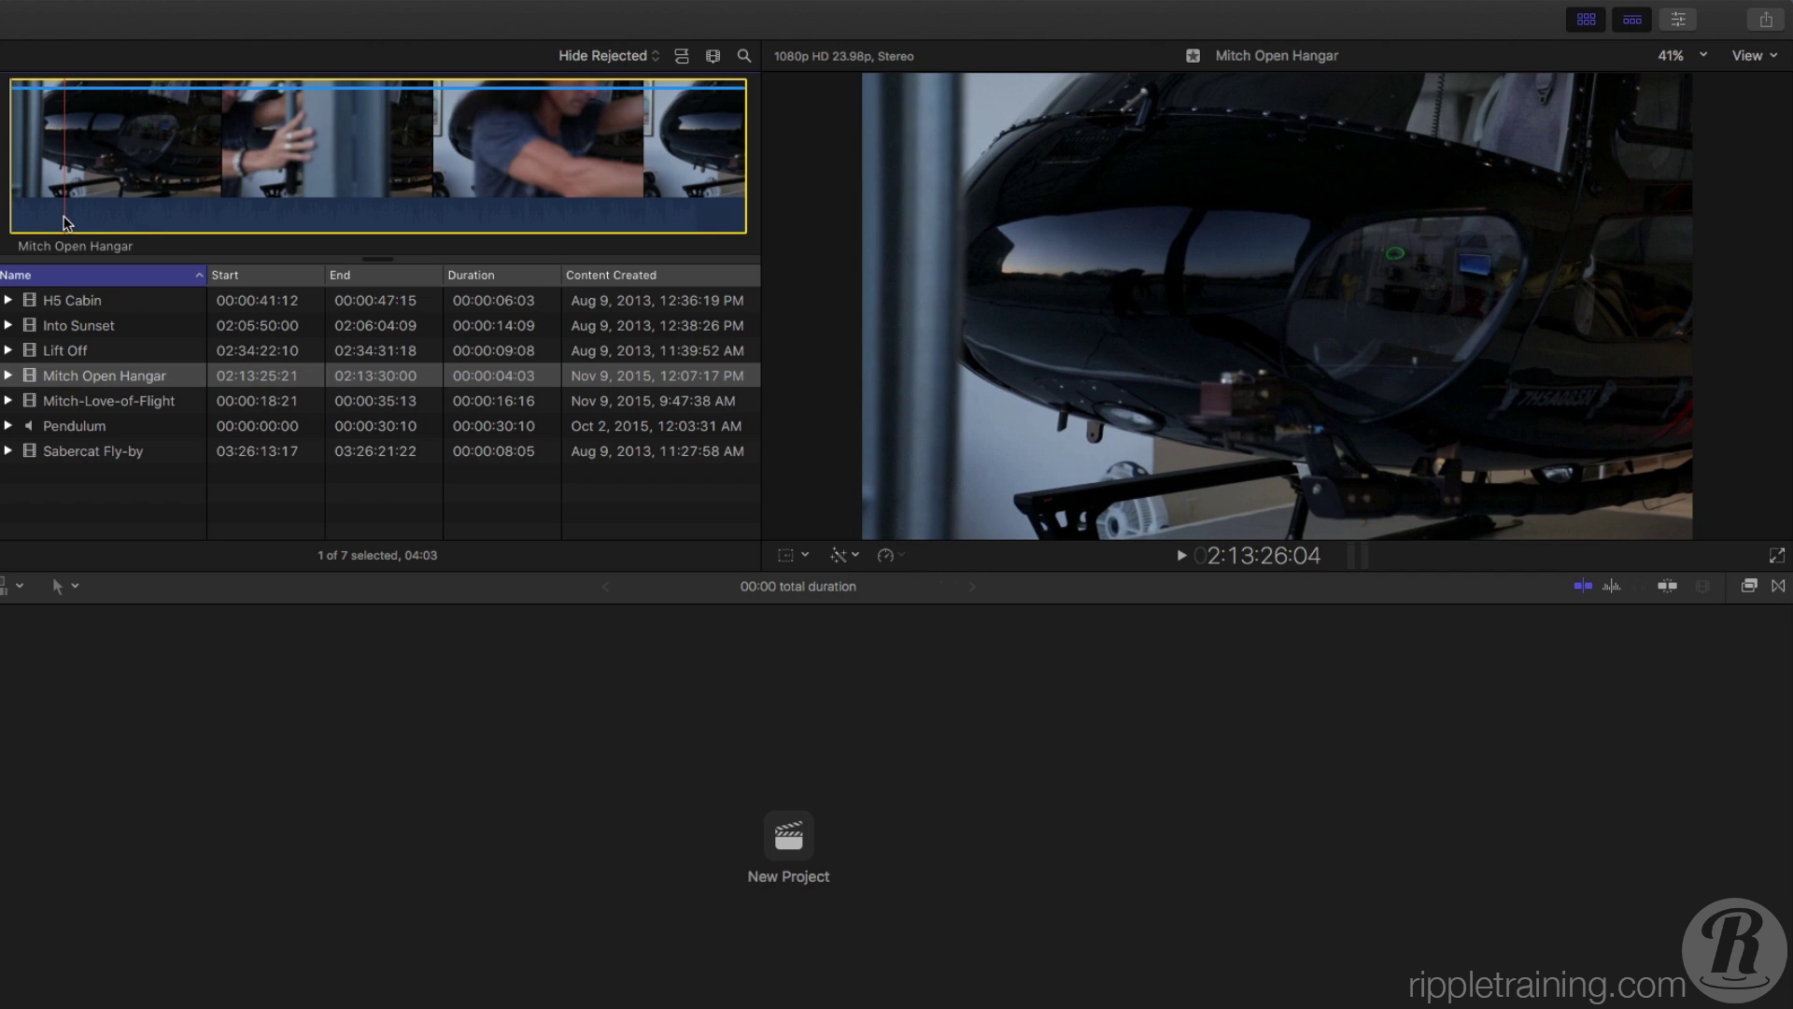
key(i)
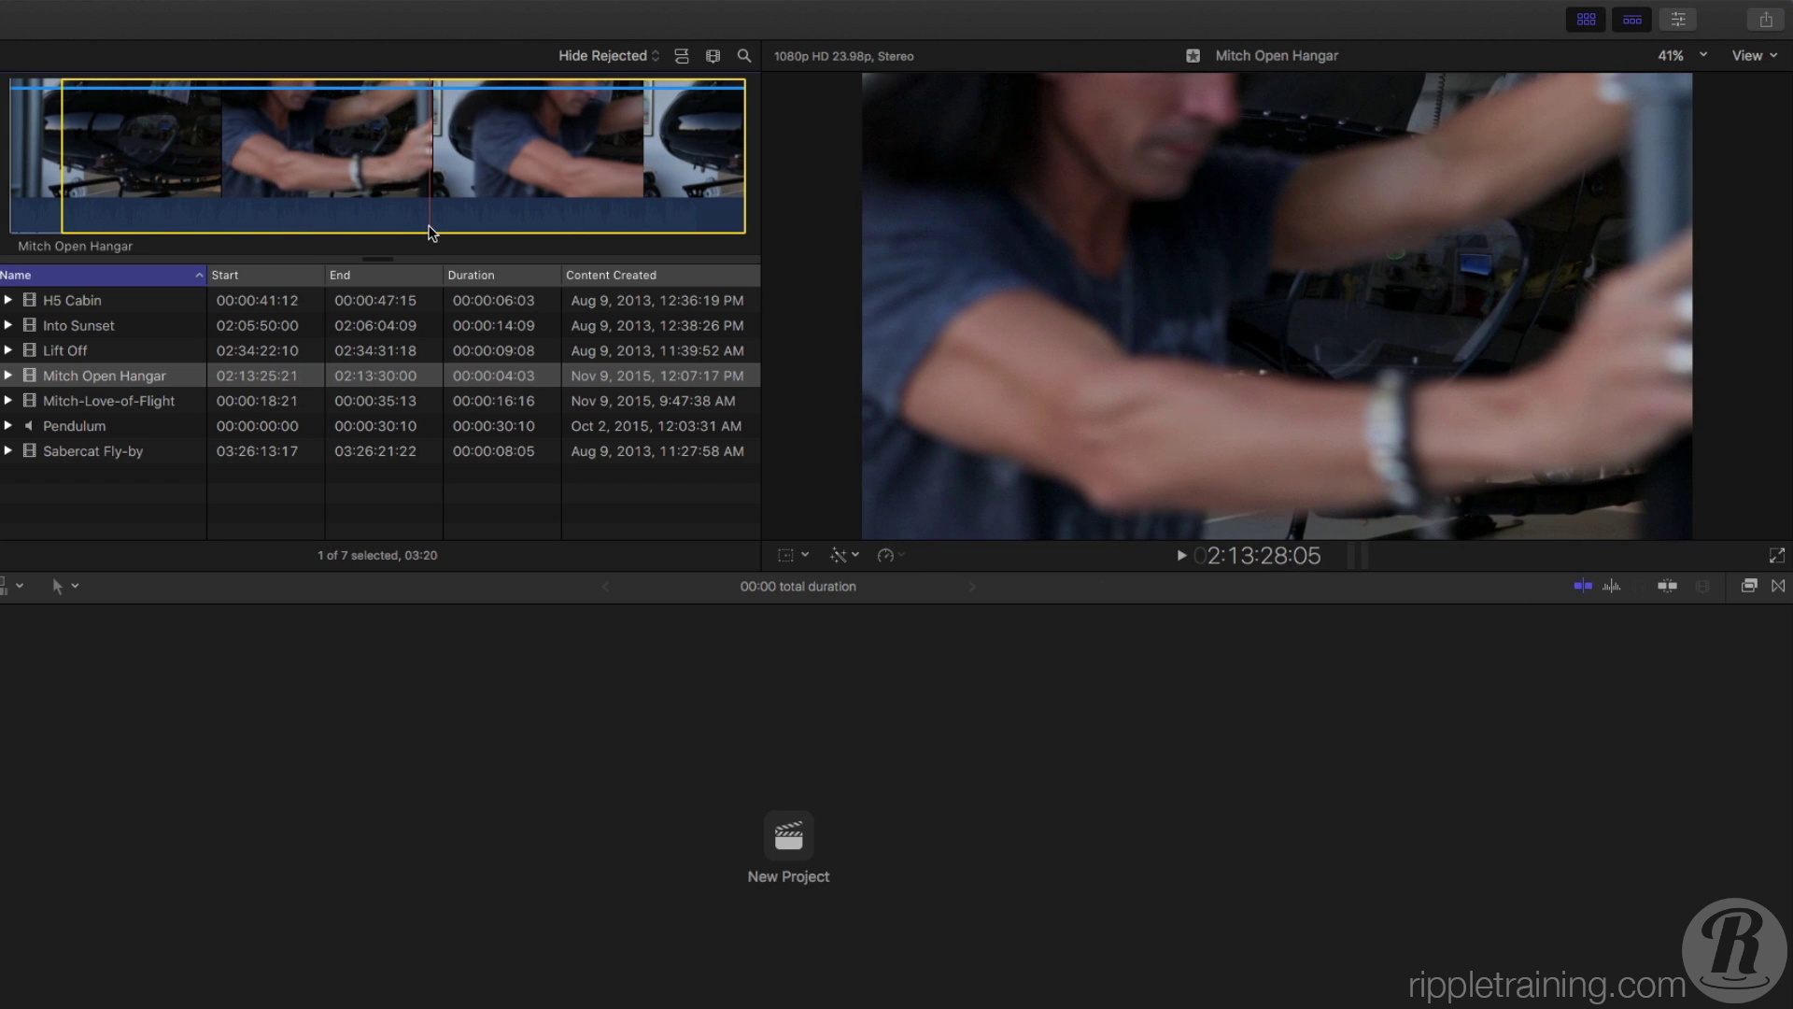
key(o)
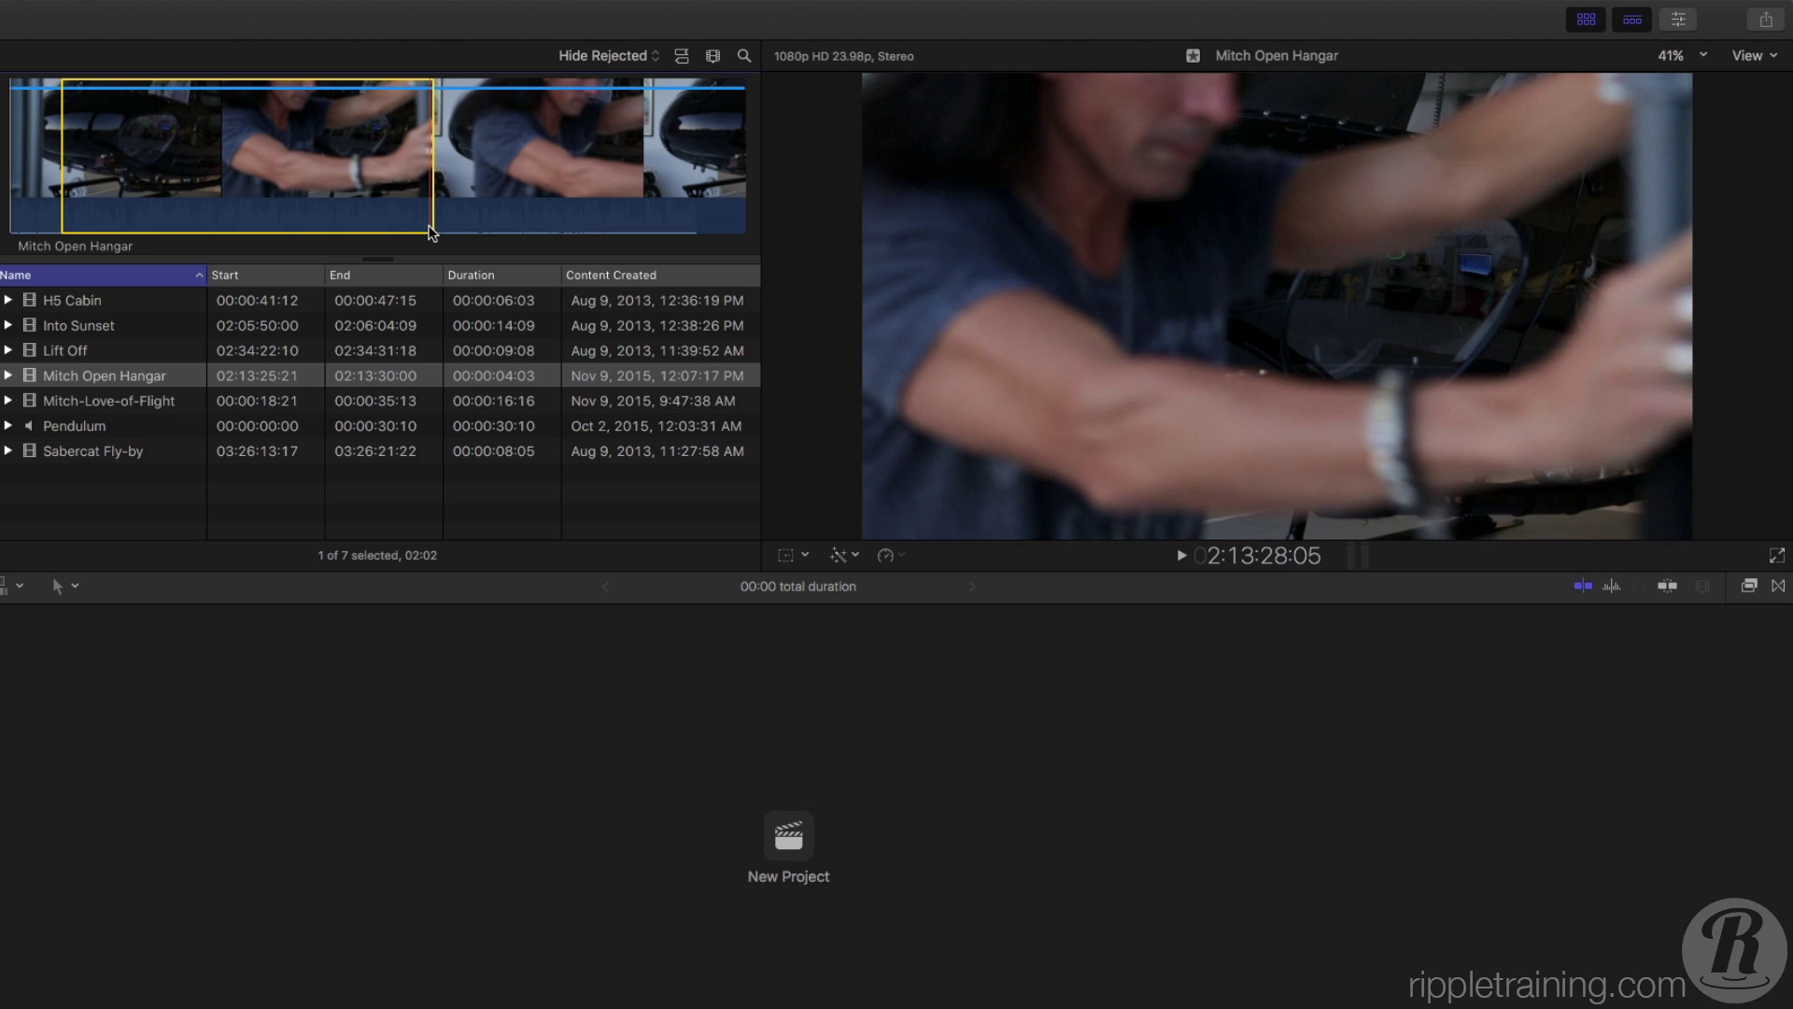
key(f)
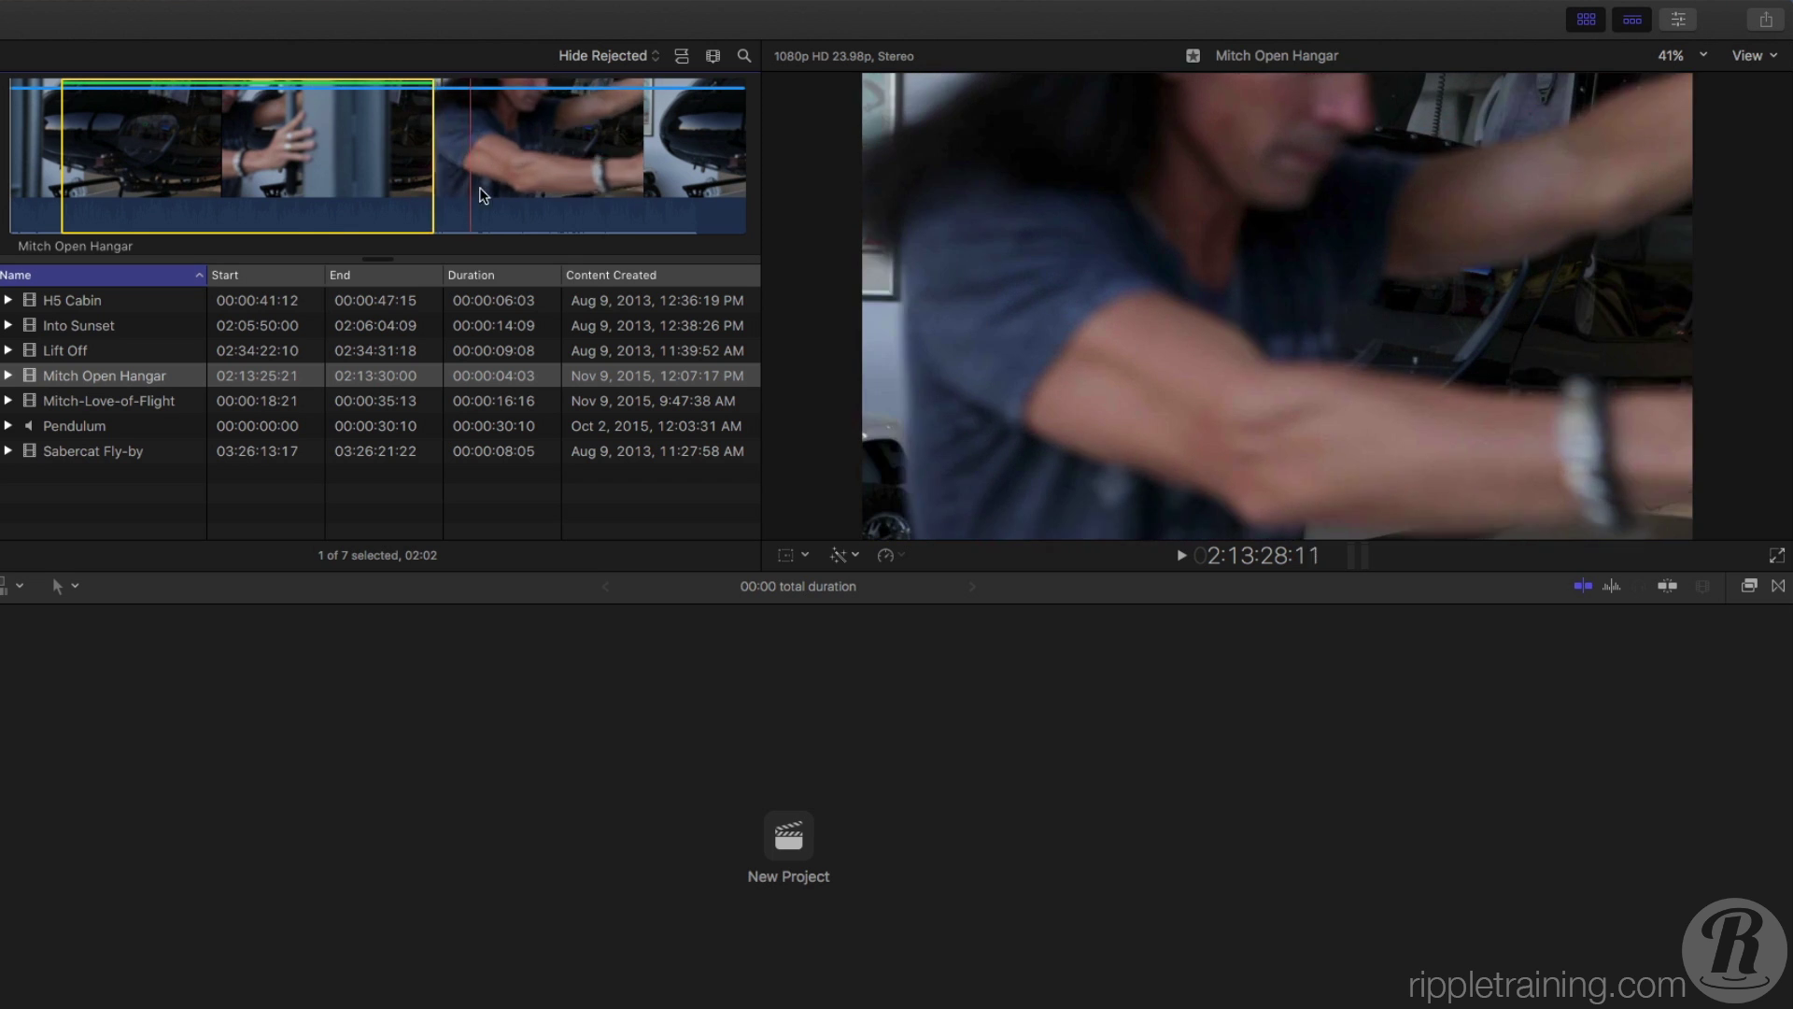
click(594, 56)
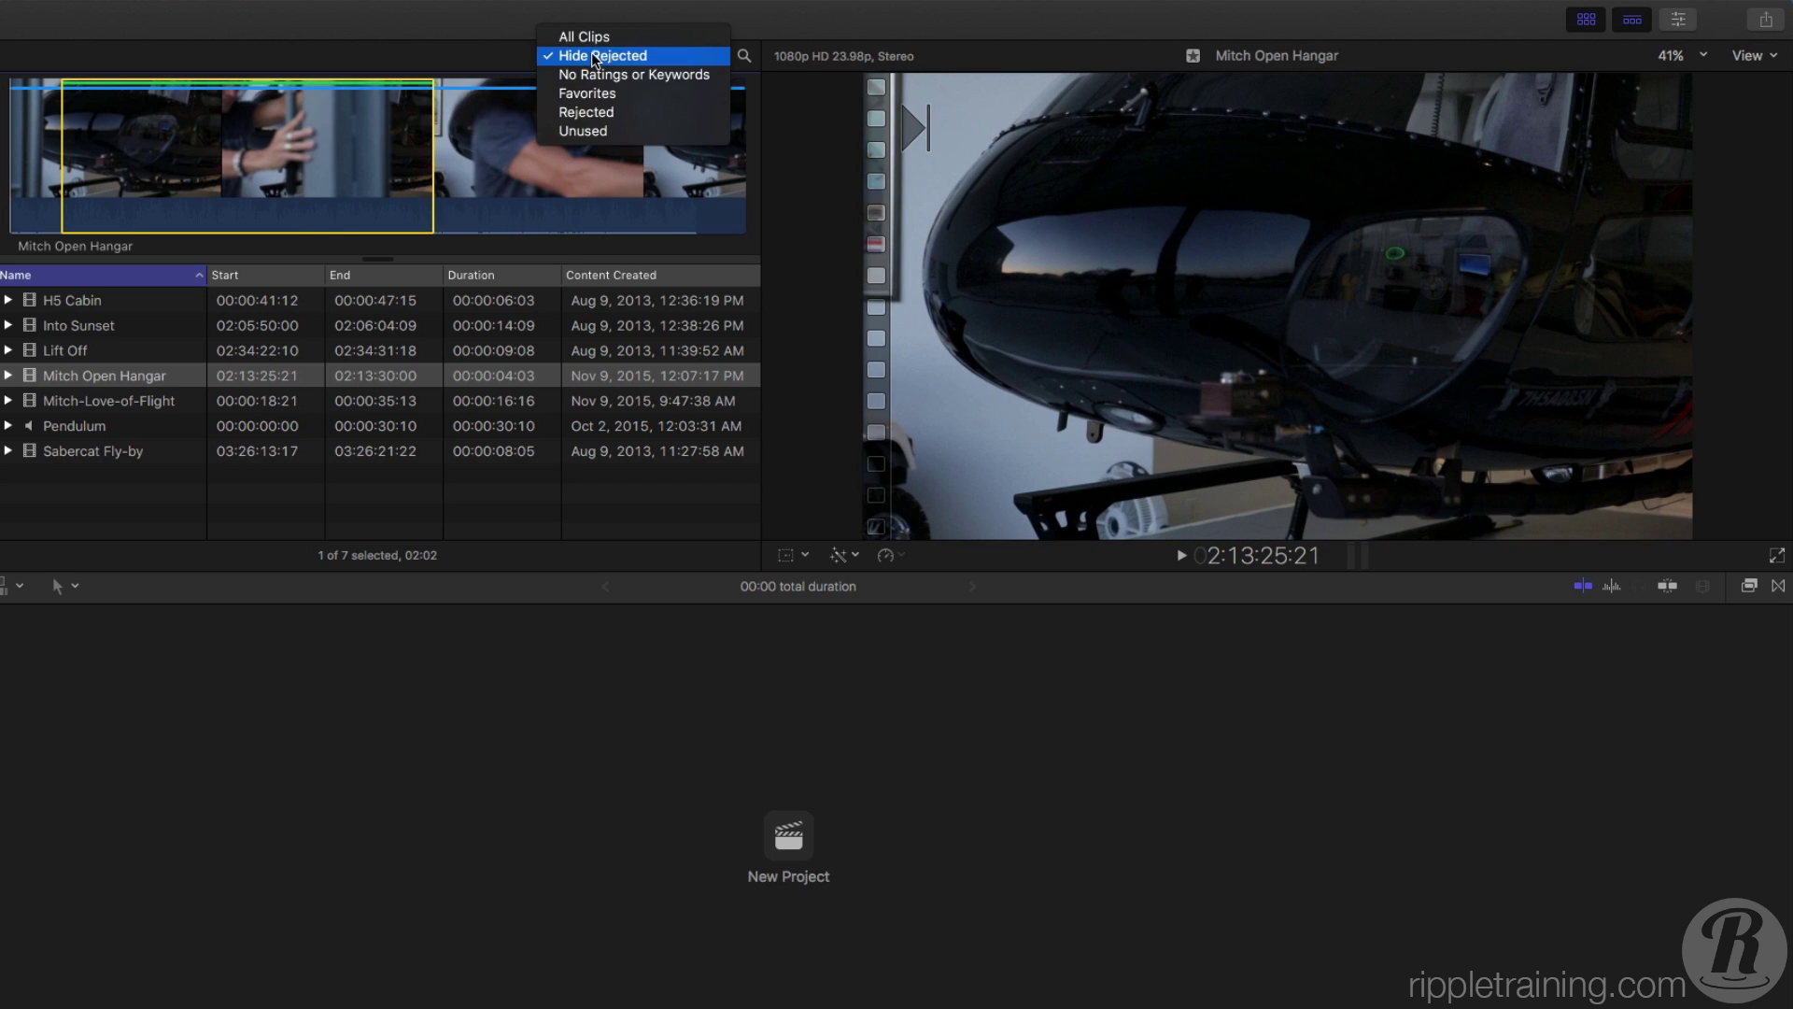
click(590, 94)
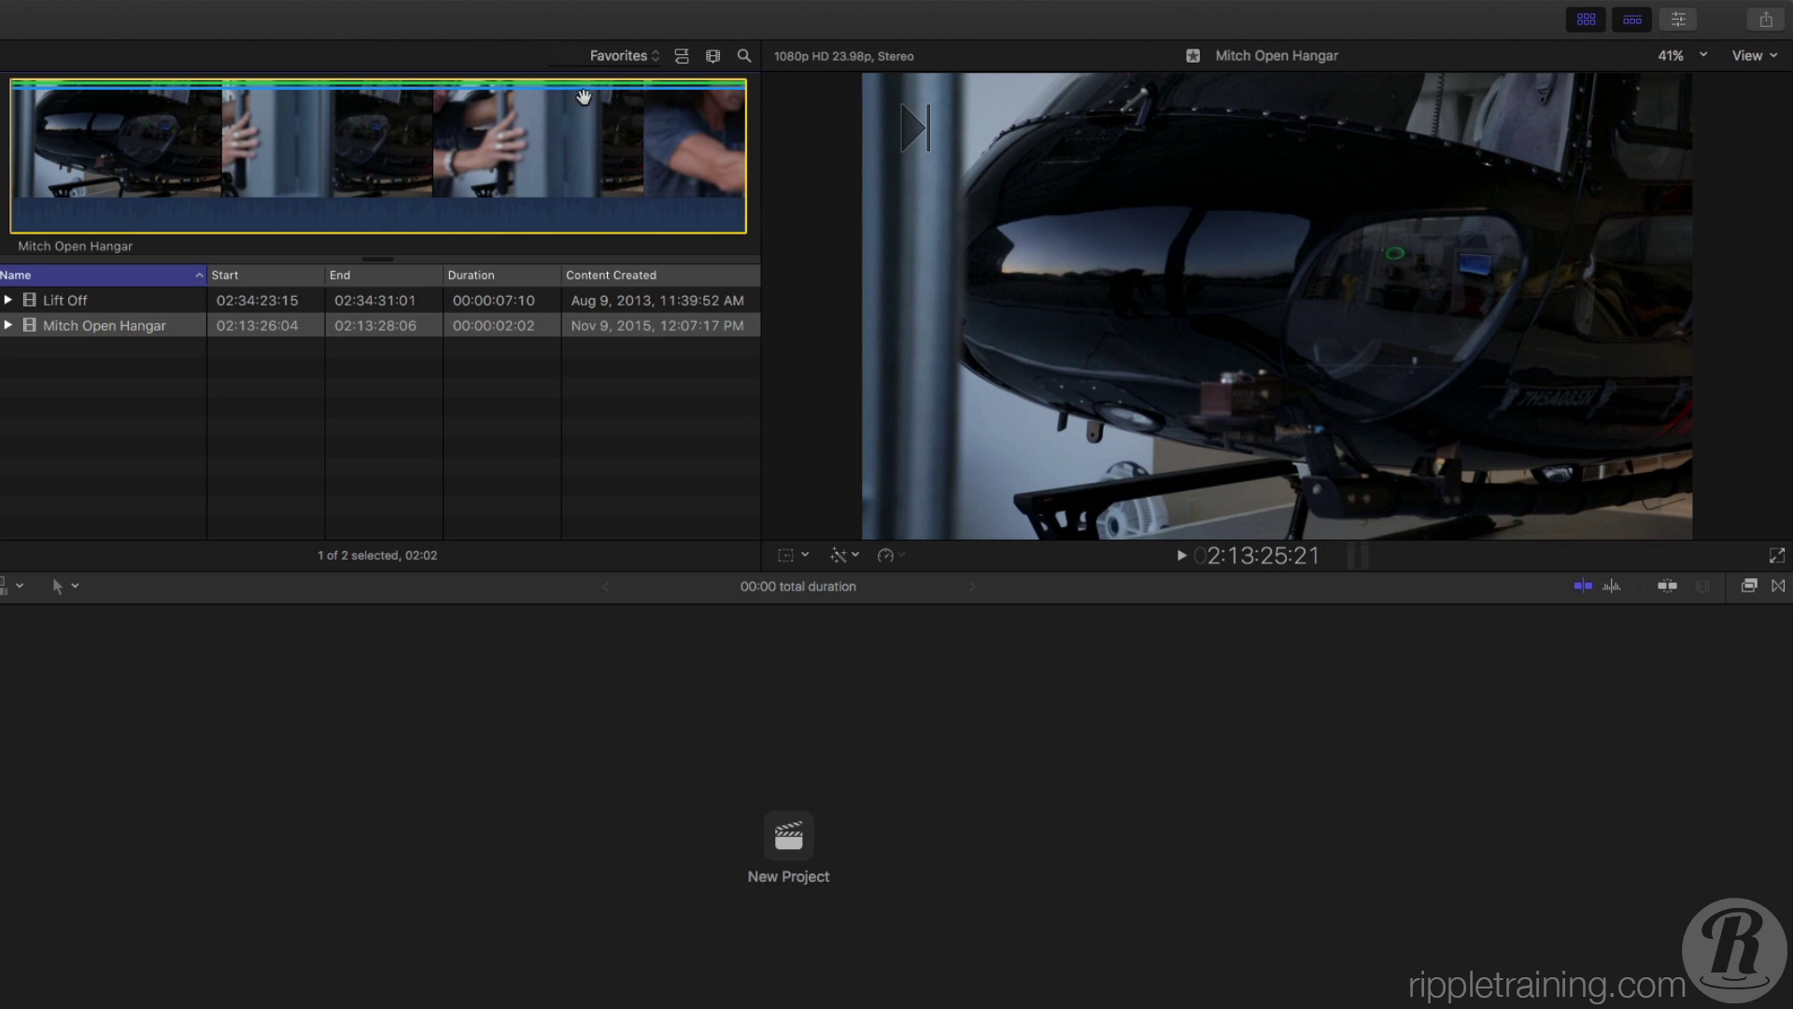
click(162, 304)
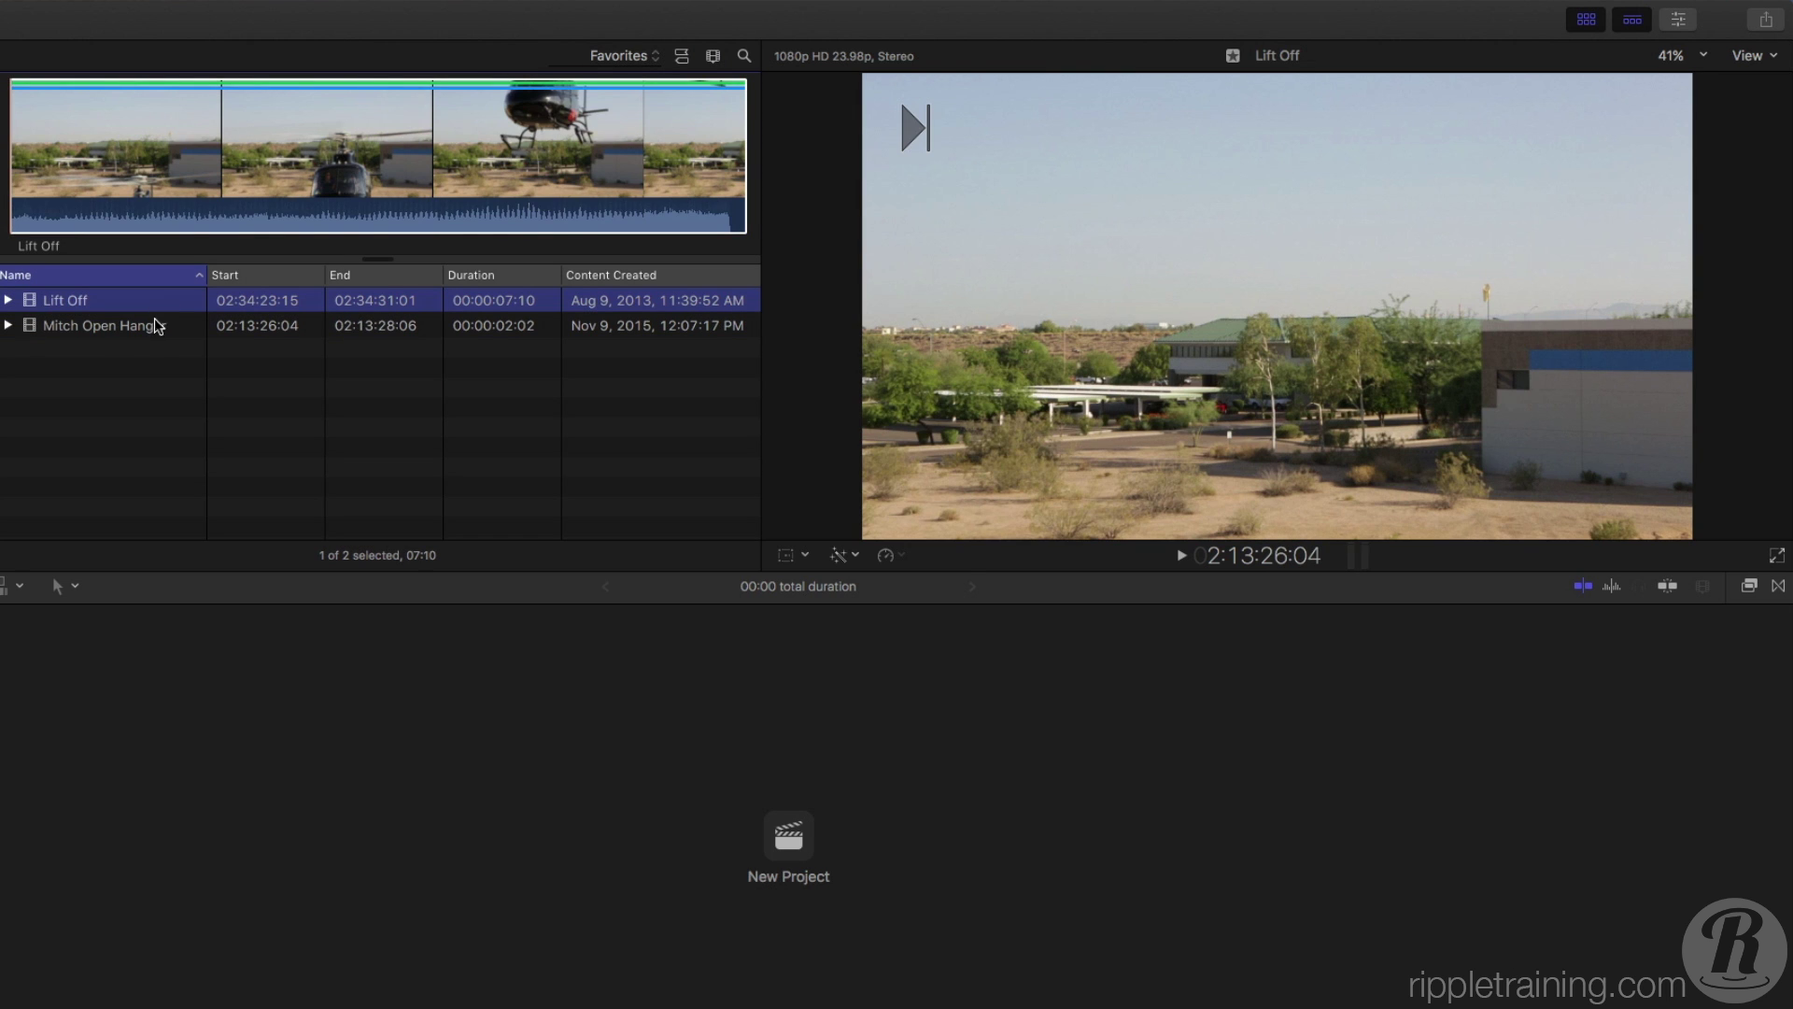
click(44, 199)
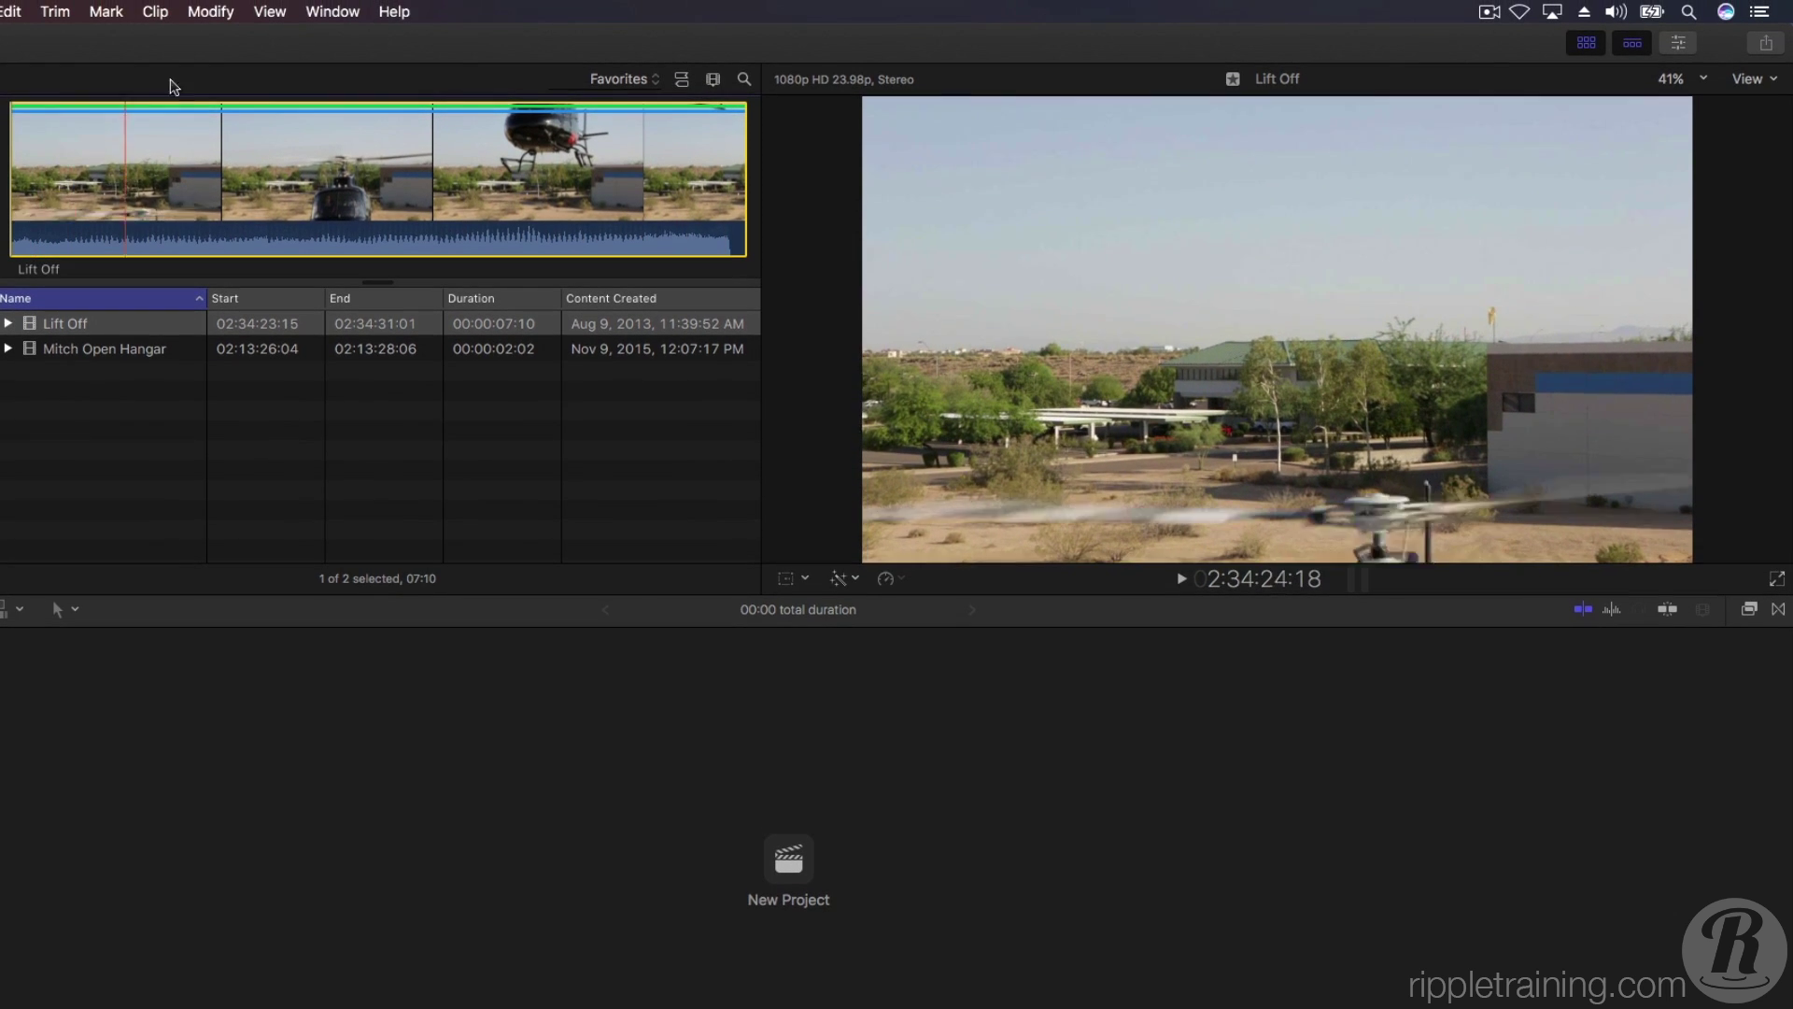
click(620, 81)
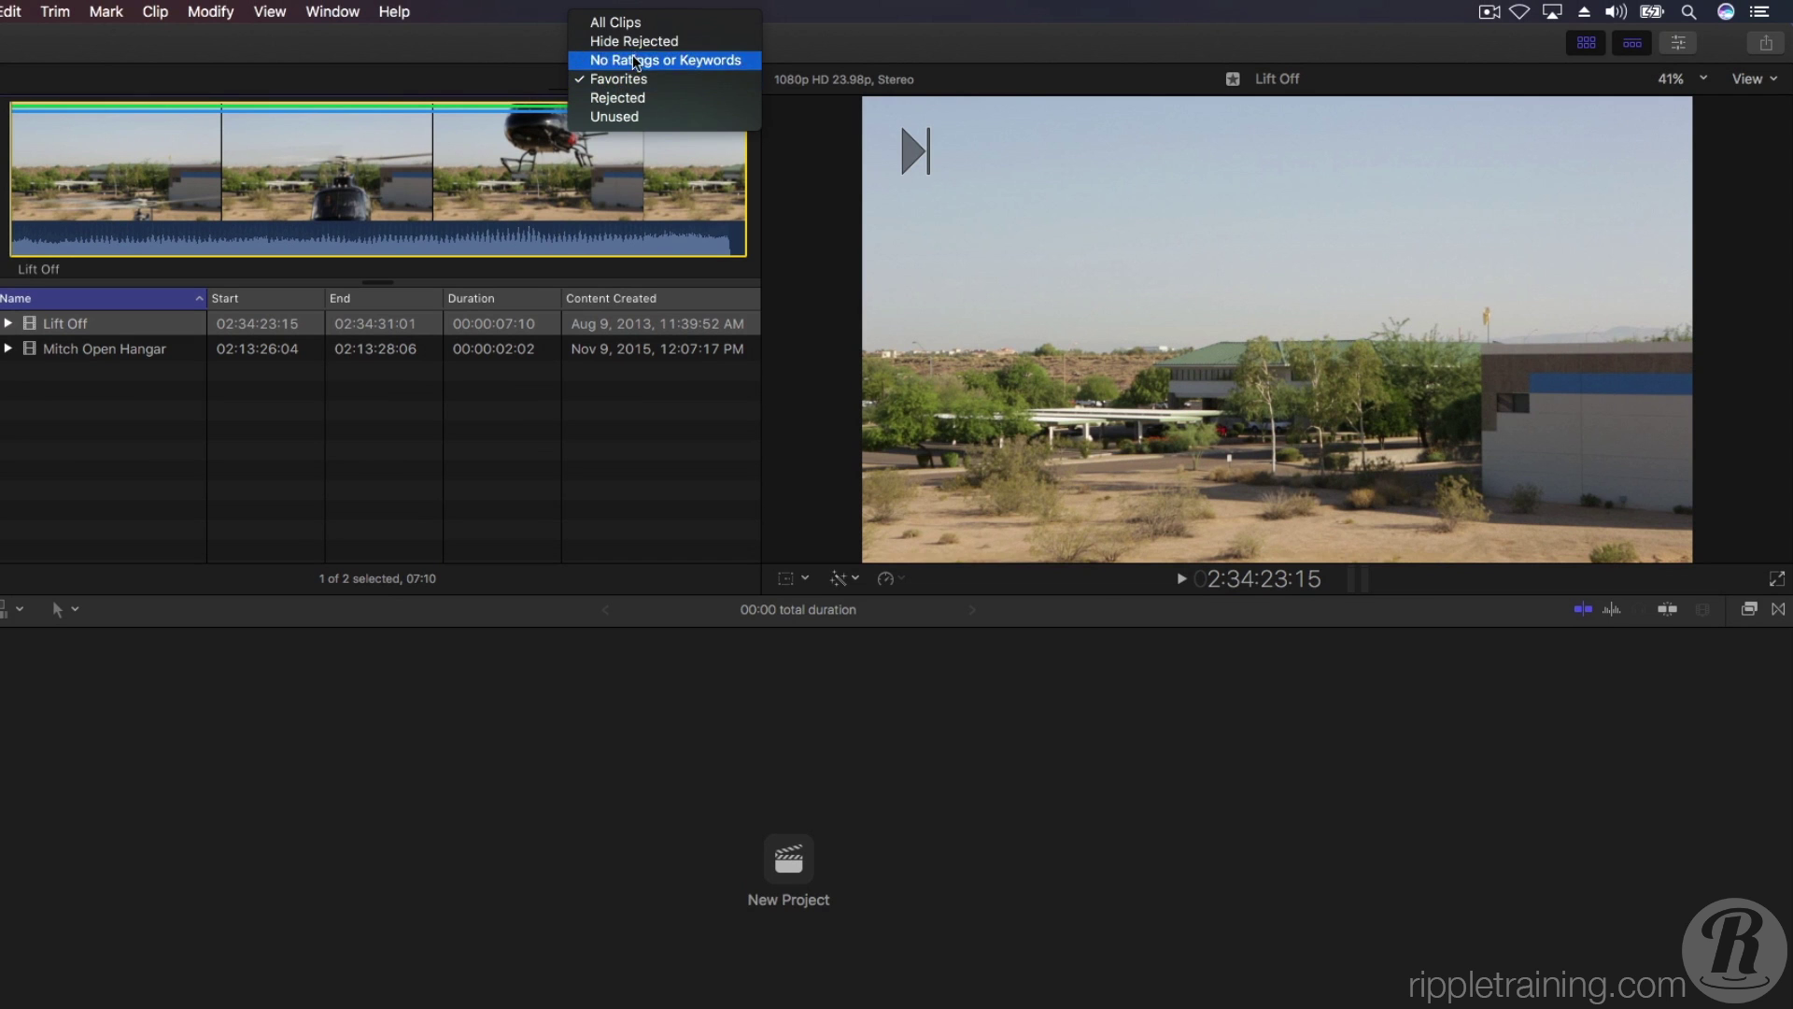
click(635, 42)
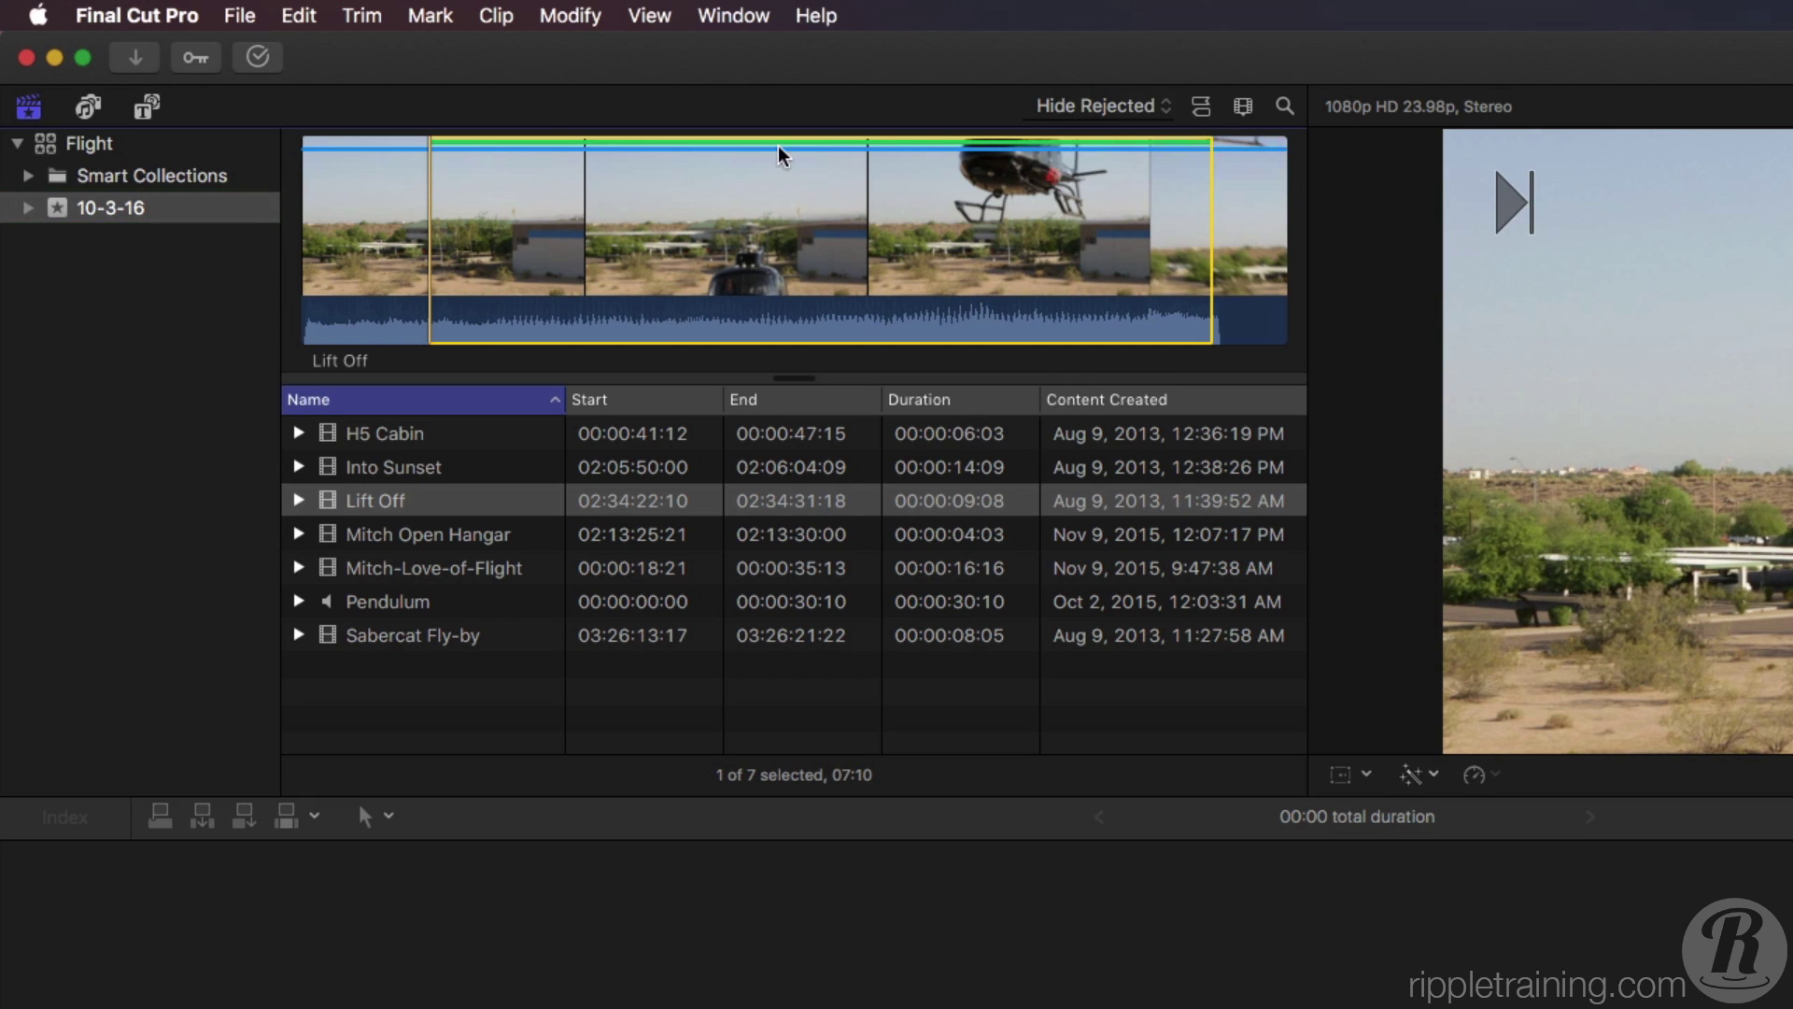
Create a new project named 'Love of Flight' in the 10-3-16 event.
click(198, 215)
right_click(198, 215)
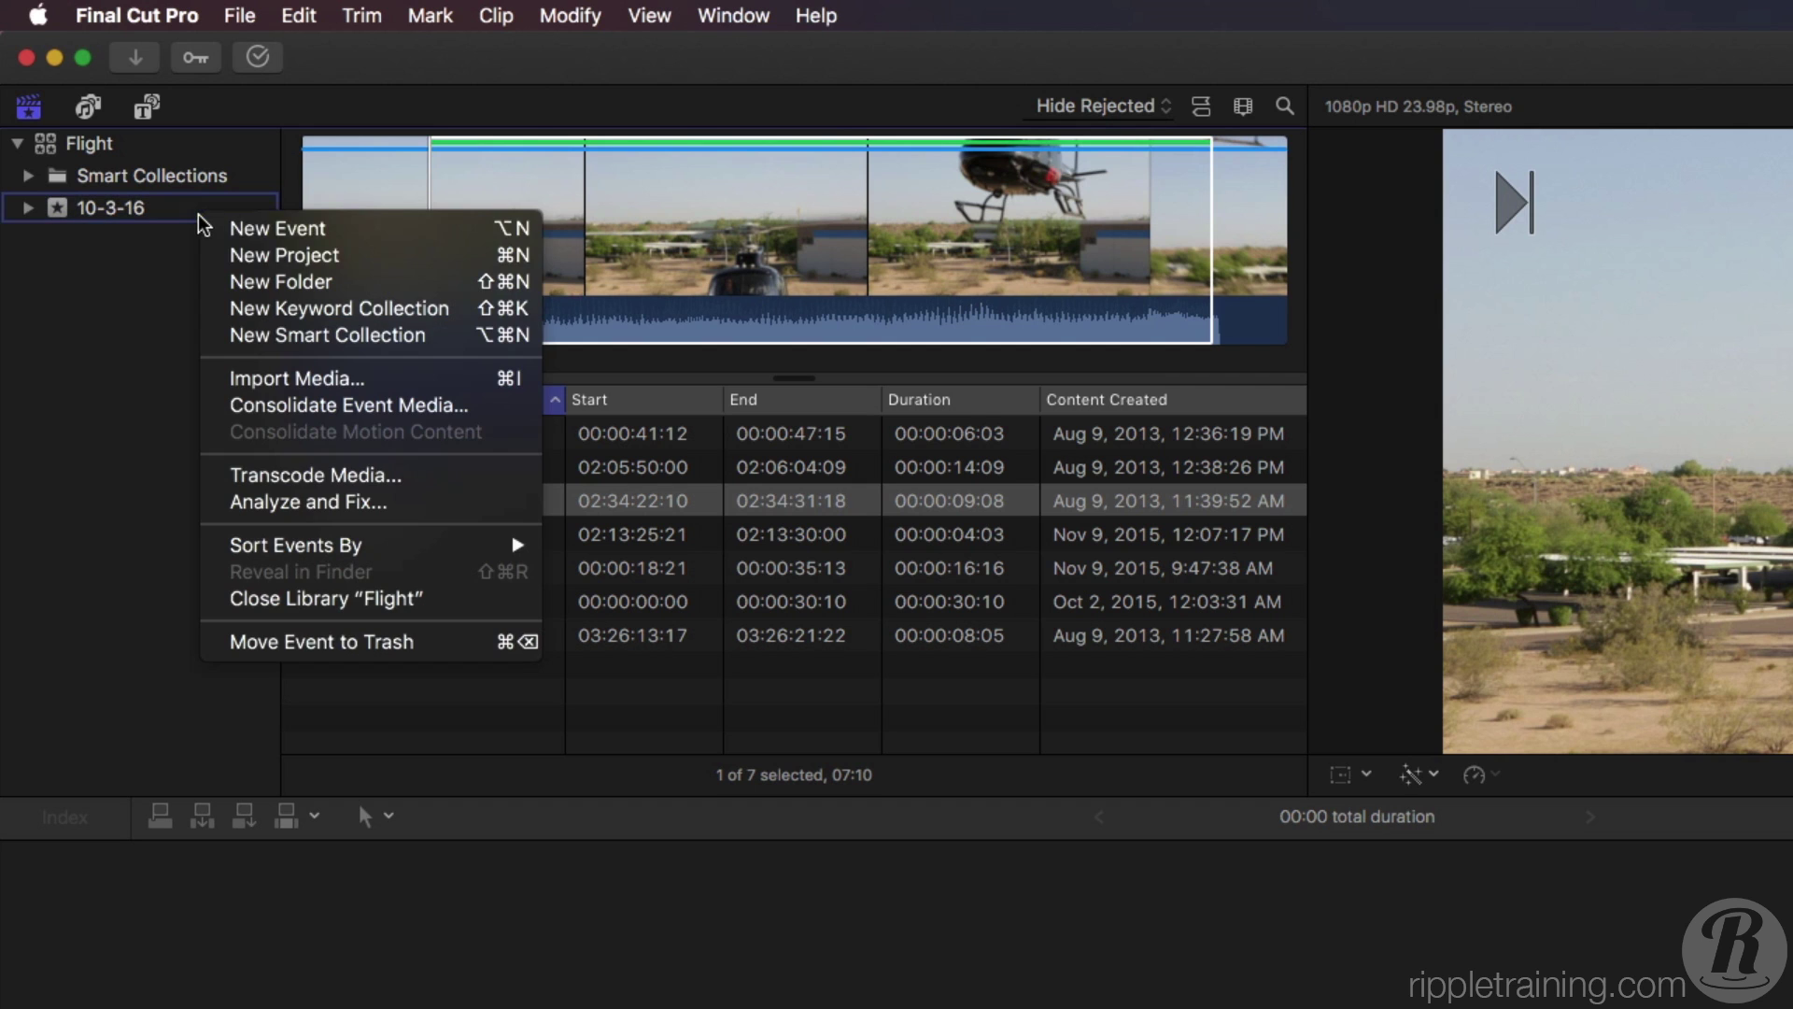
click(248, 252)
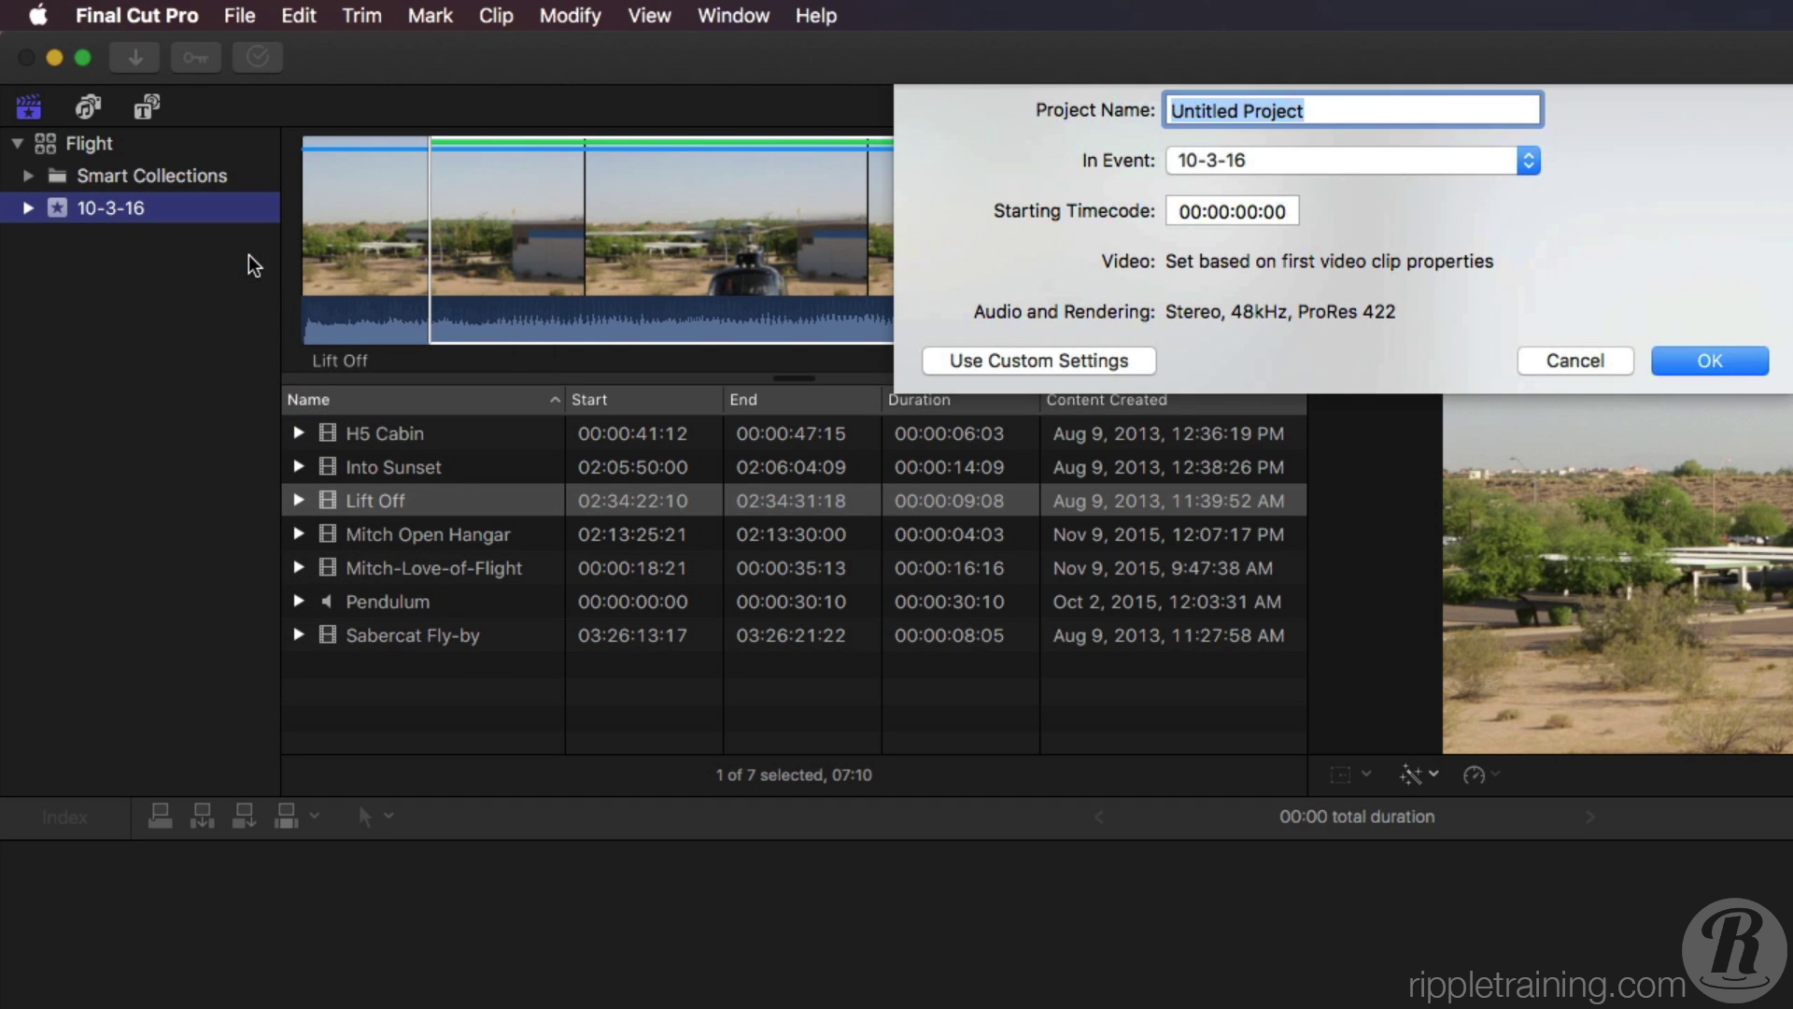
text(Love )
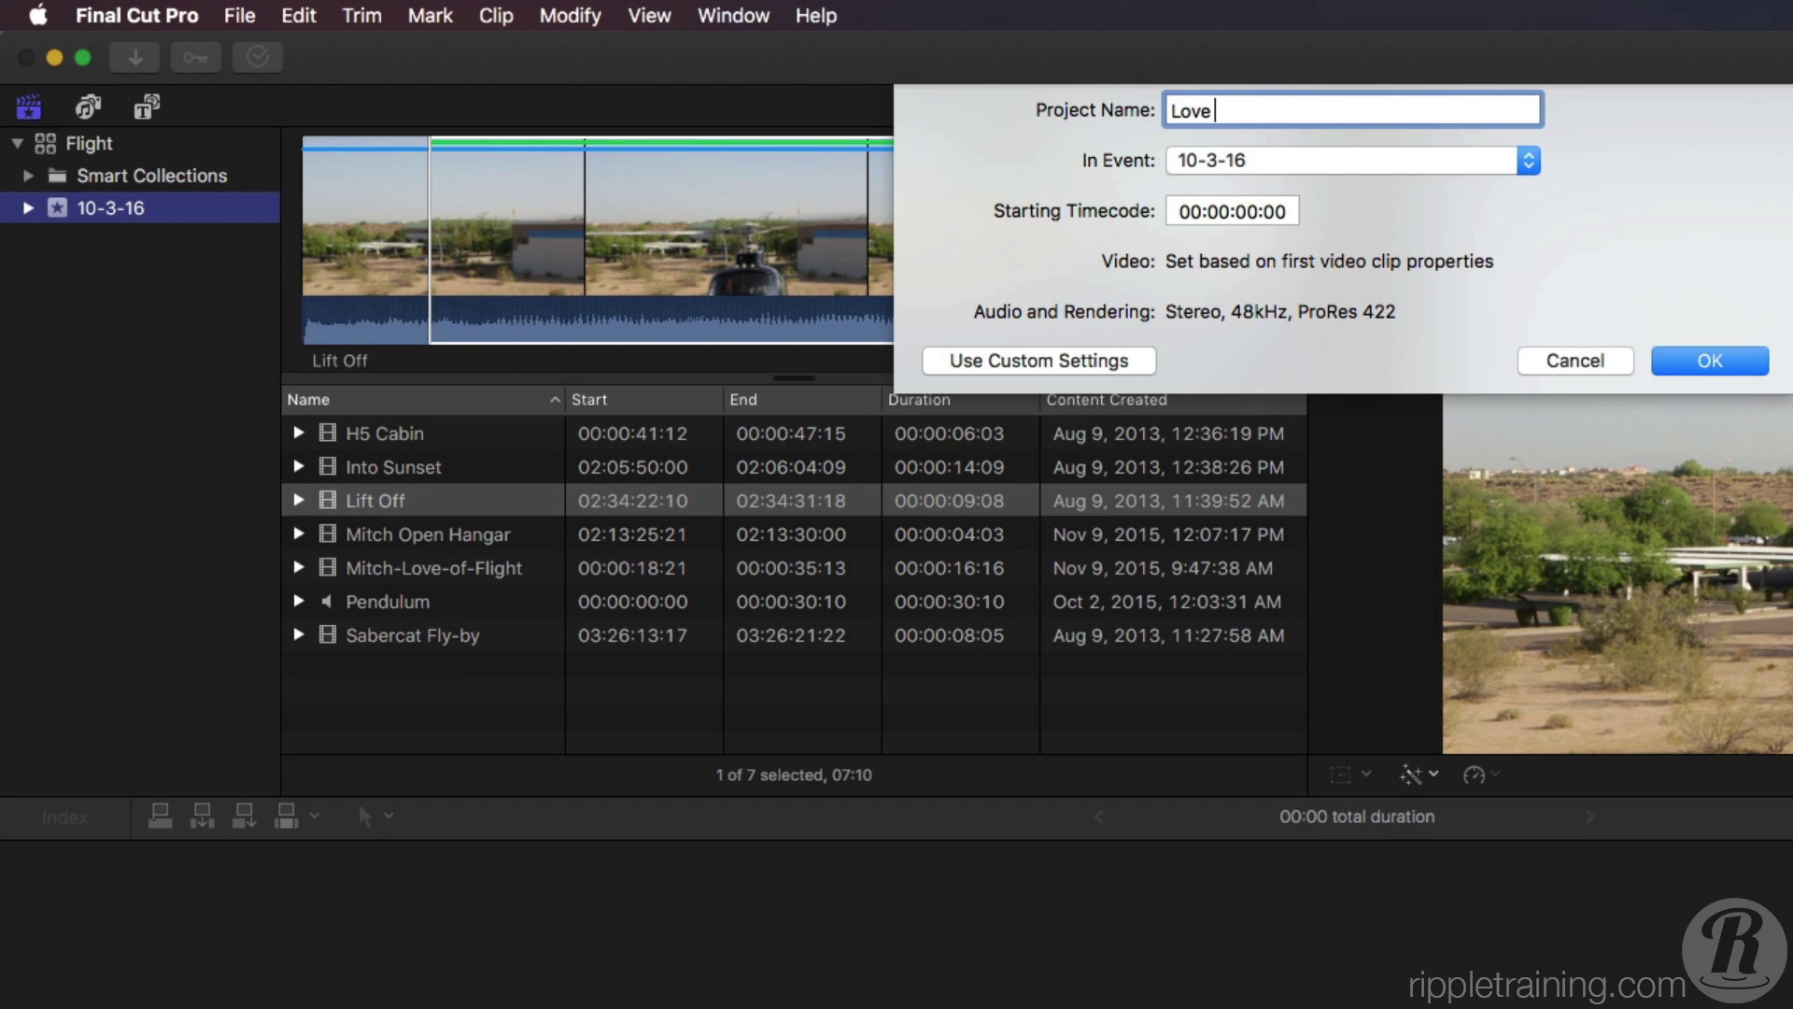
text(of Flight)
key(Return)
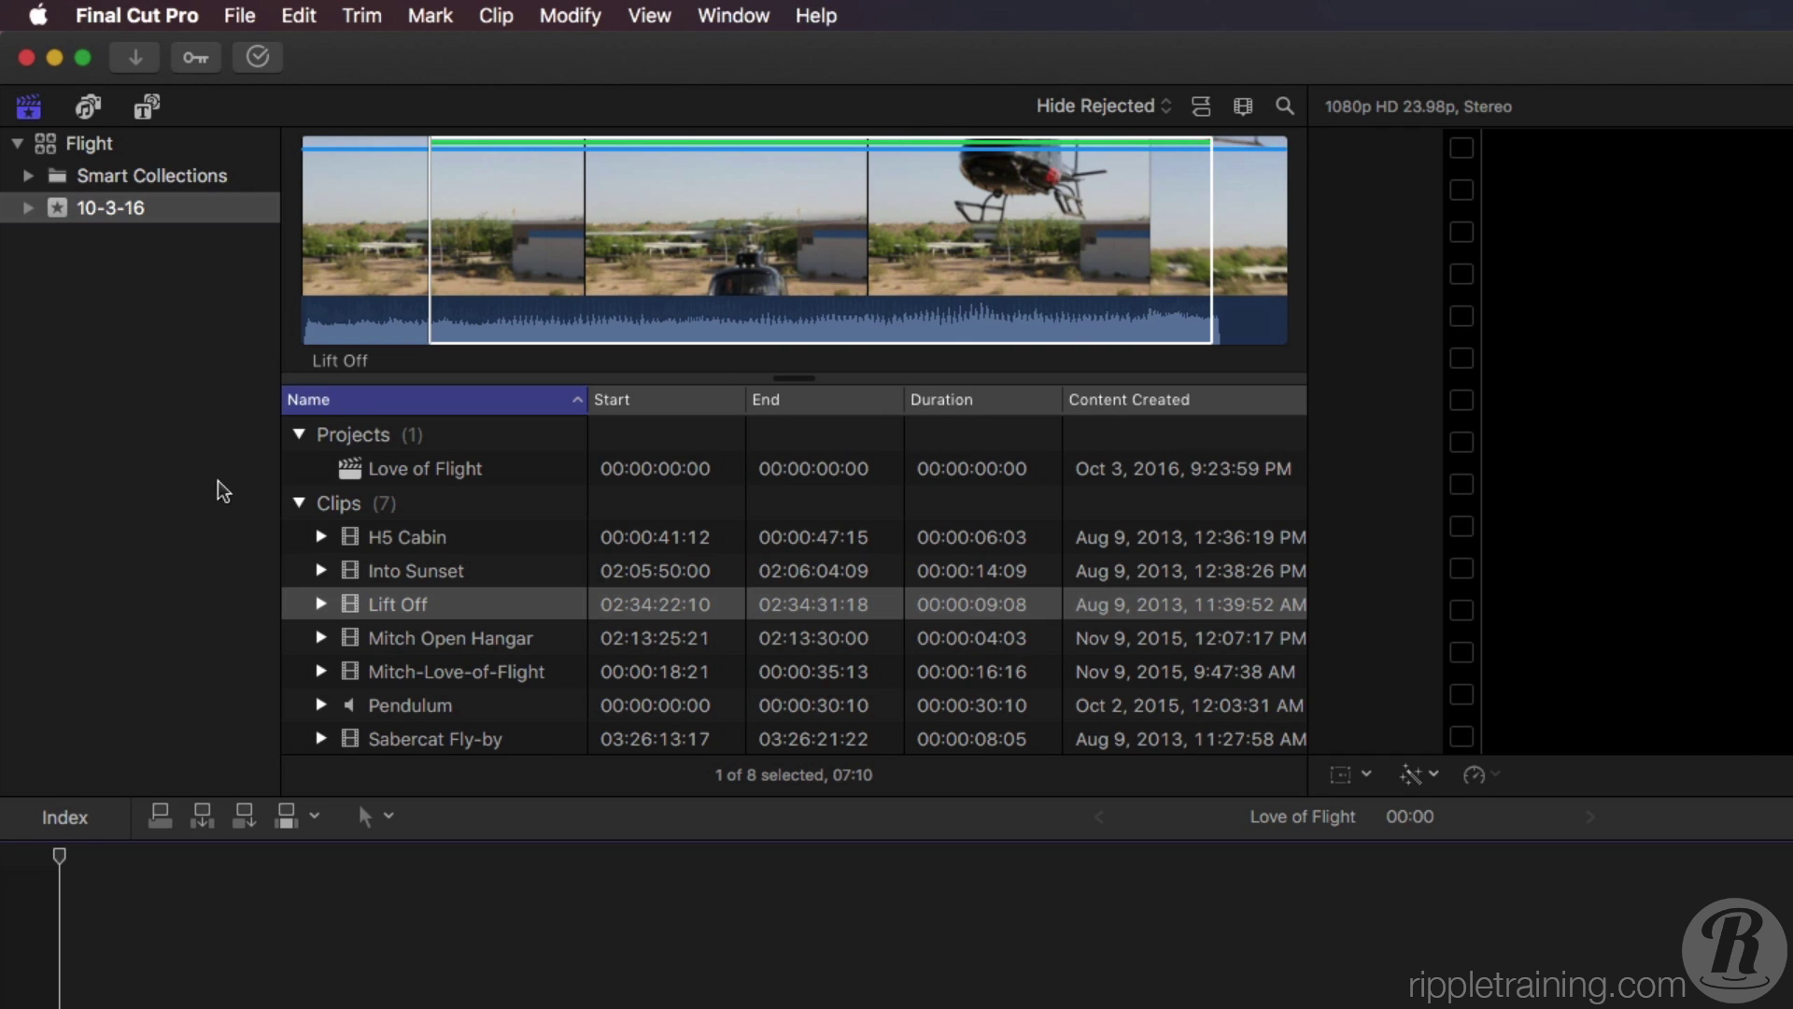
Append Lift Off, Mitch Open Hangar and Mitch-Love-of-Flight to the end of the project.
click(346, 608)
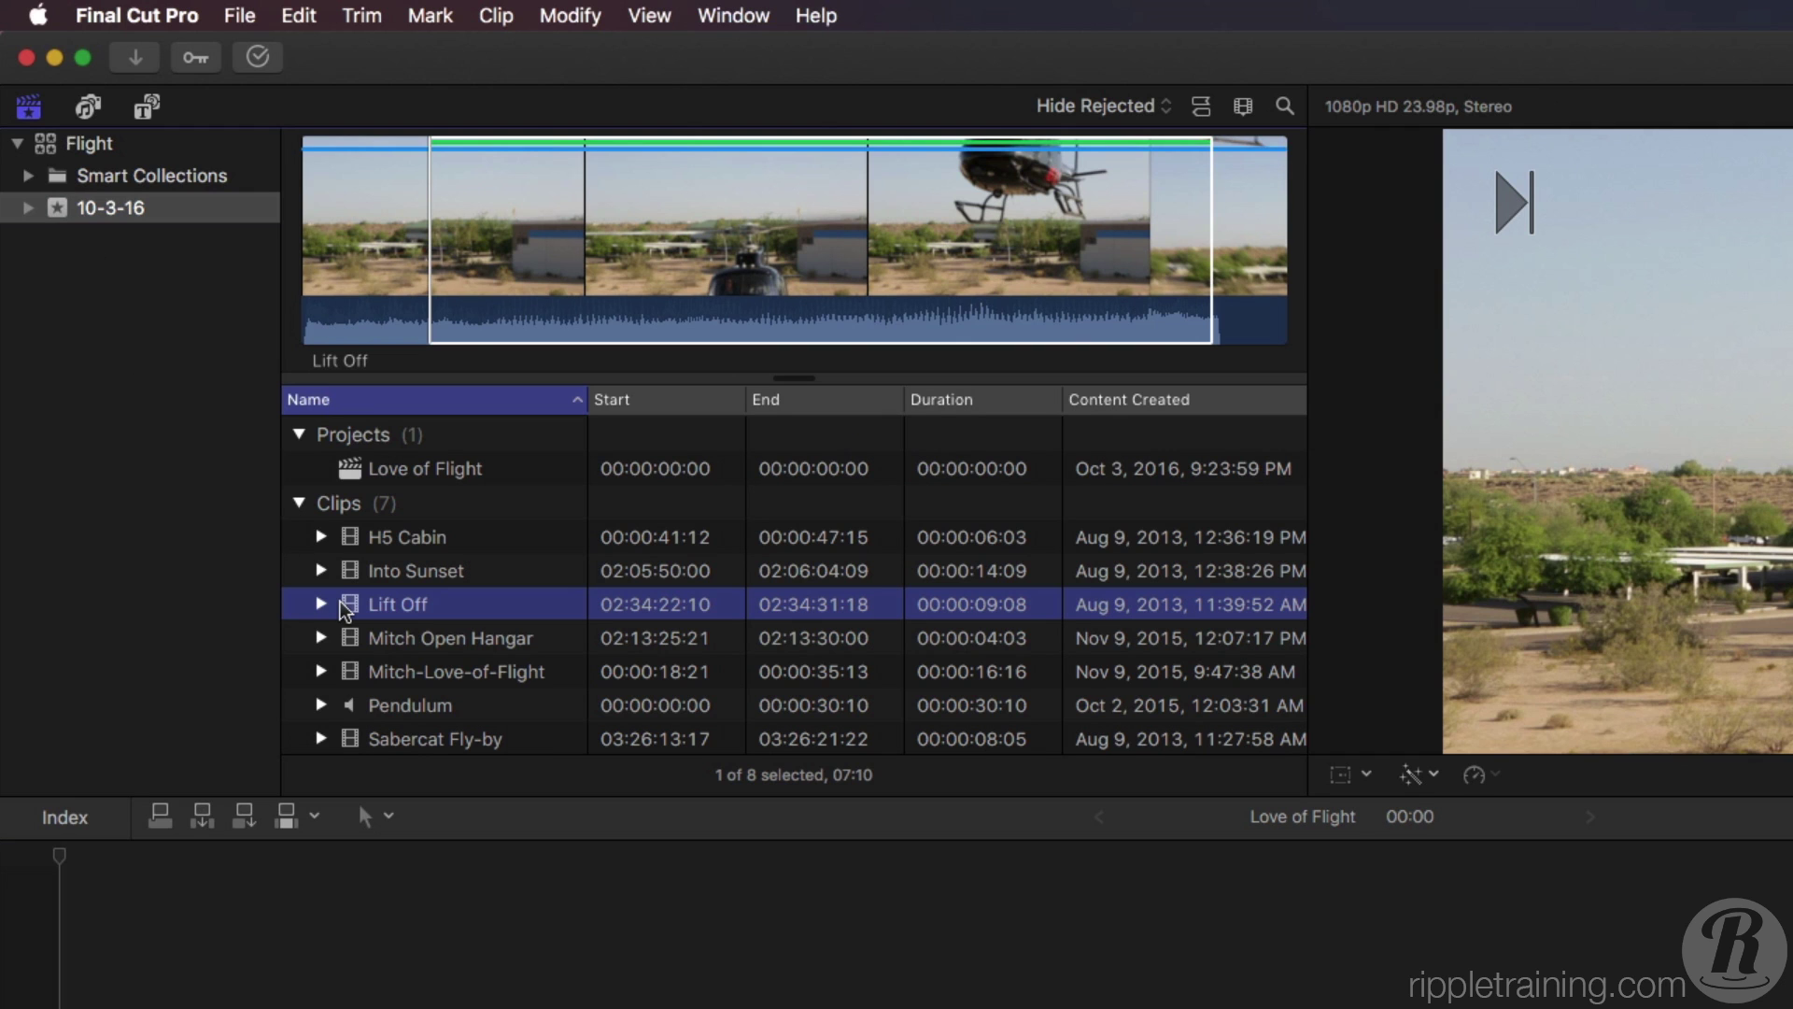
super+click(392, 675)
super+click(398, 643)
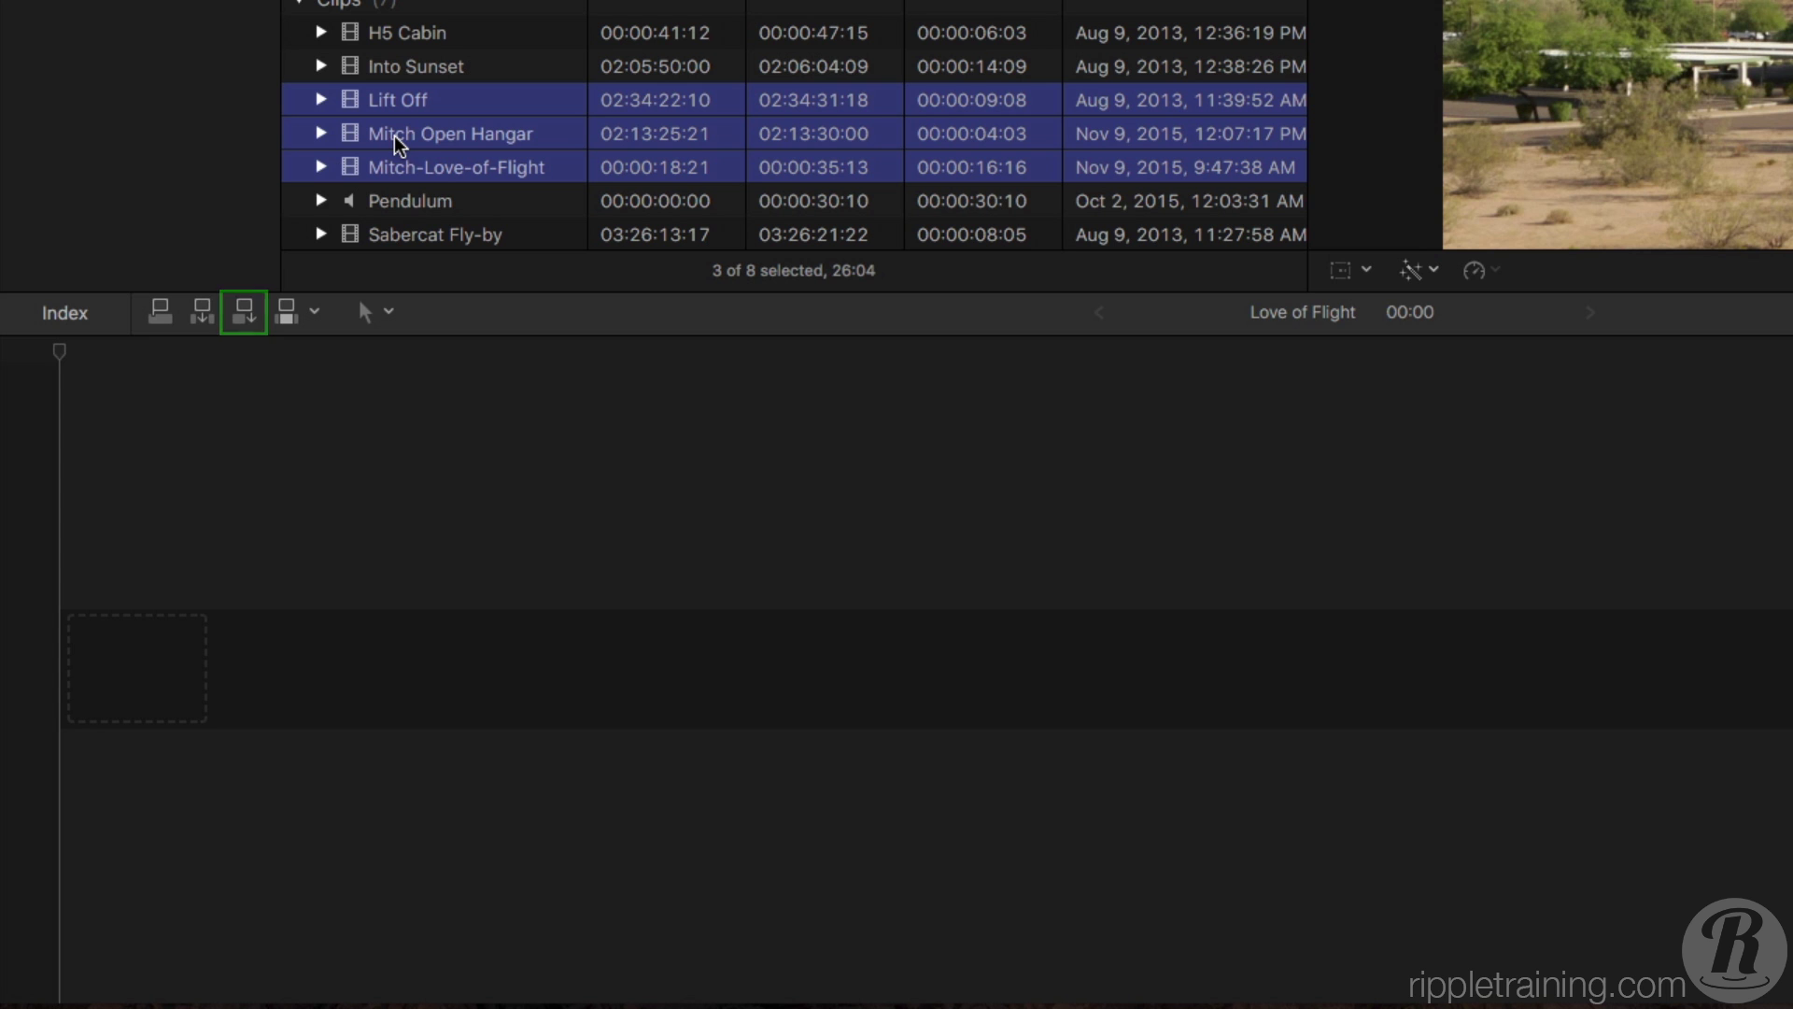
click(254, 317)
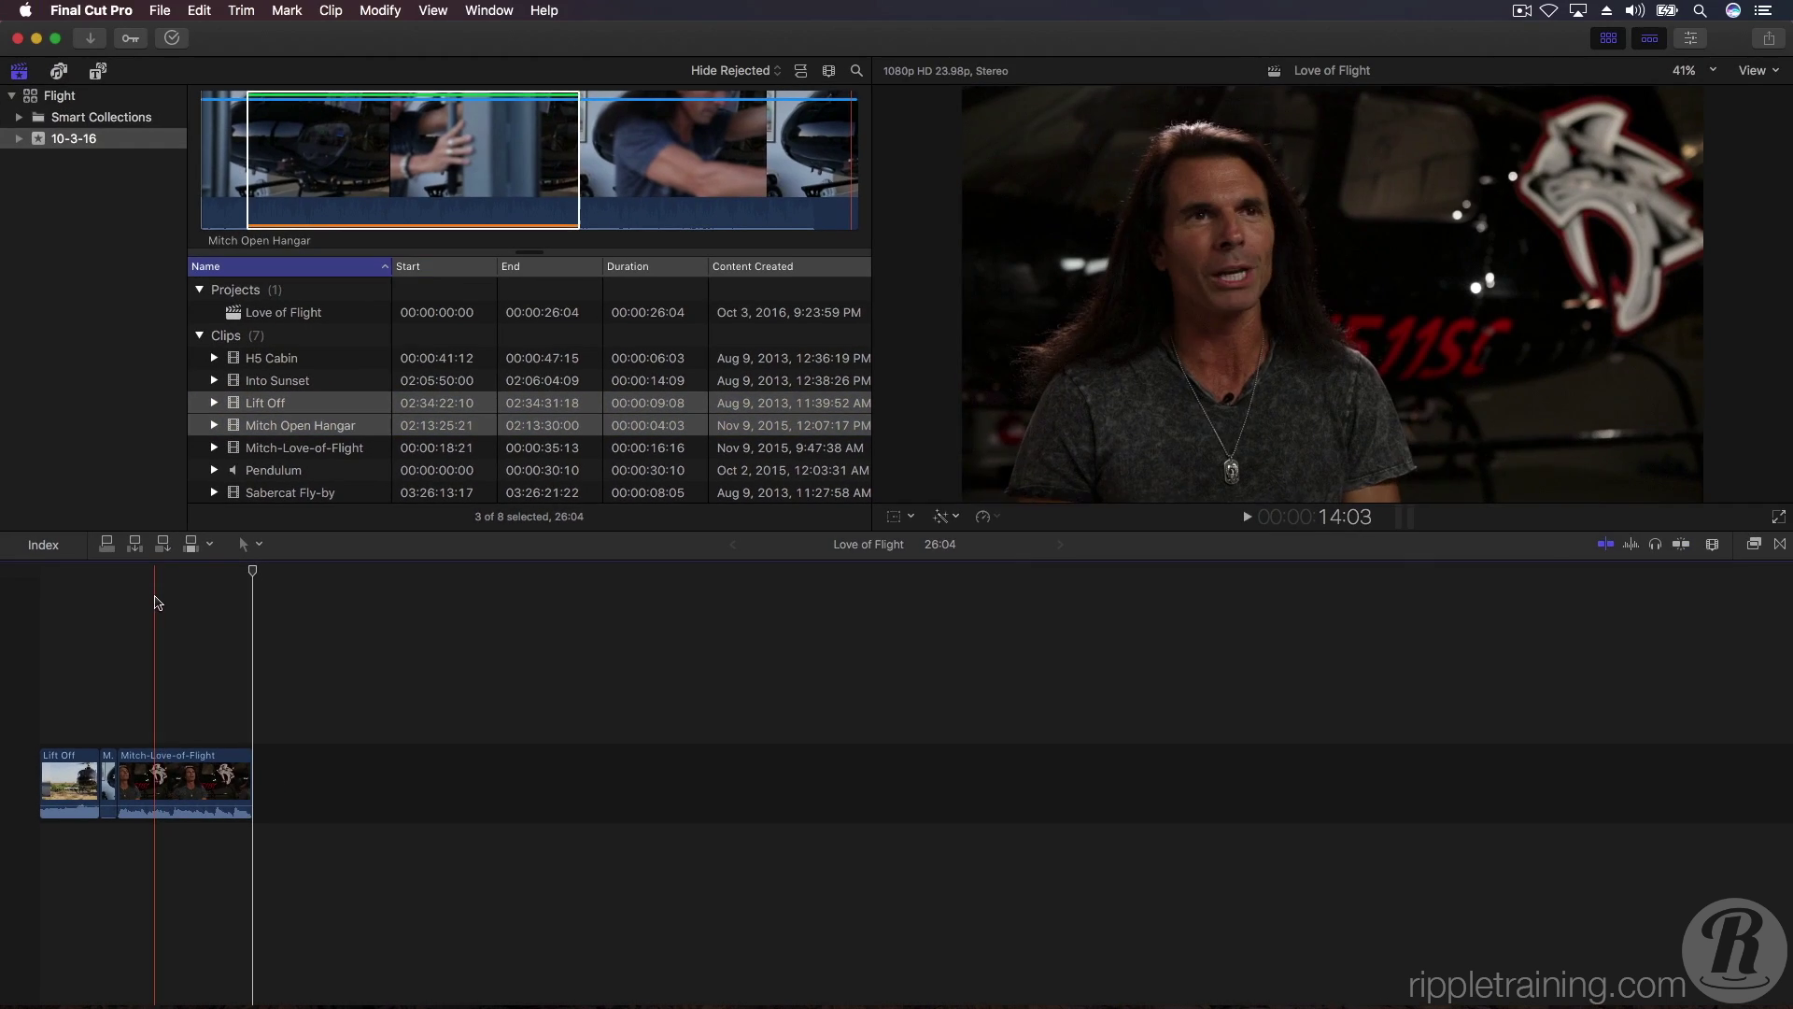
Zoom the timeline to fit the 26:04 project and play a short preview.
click(155, 608)
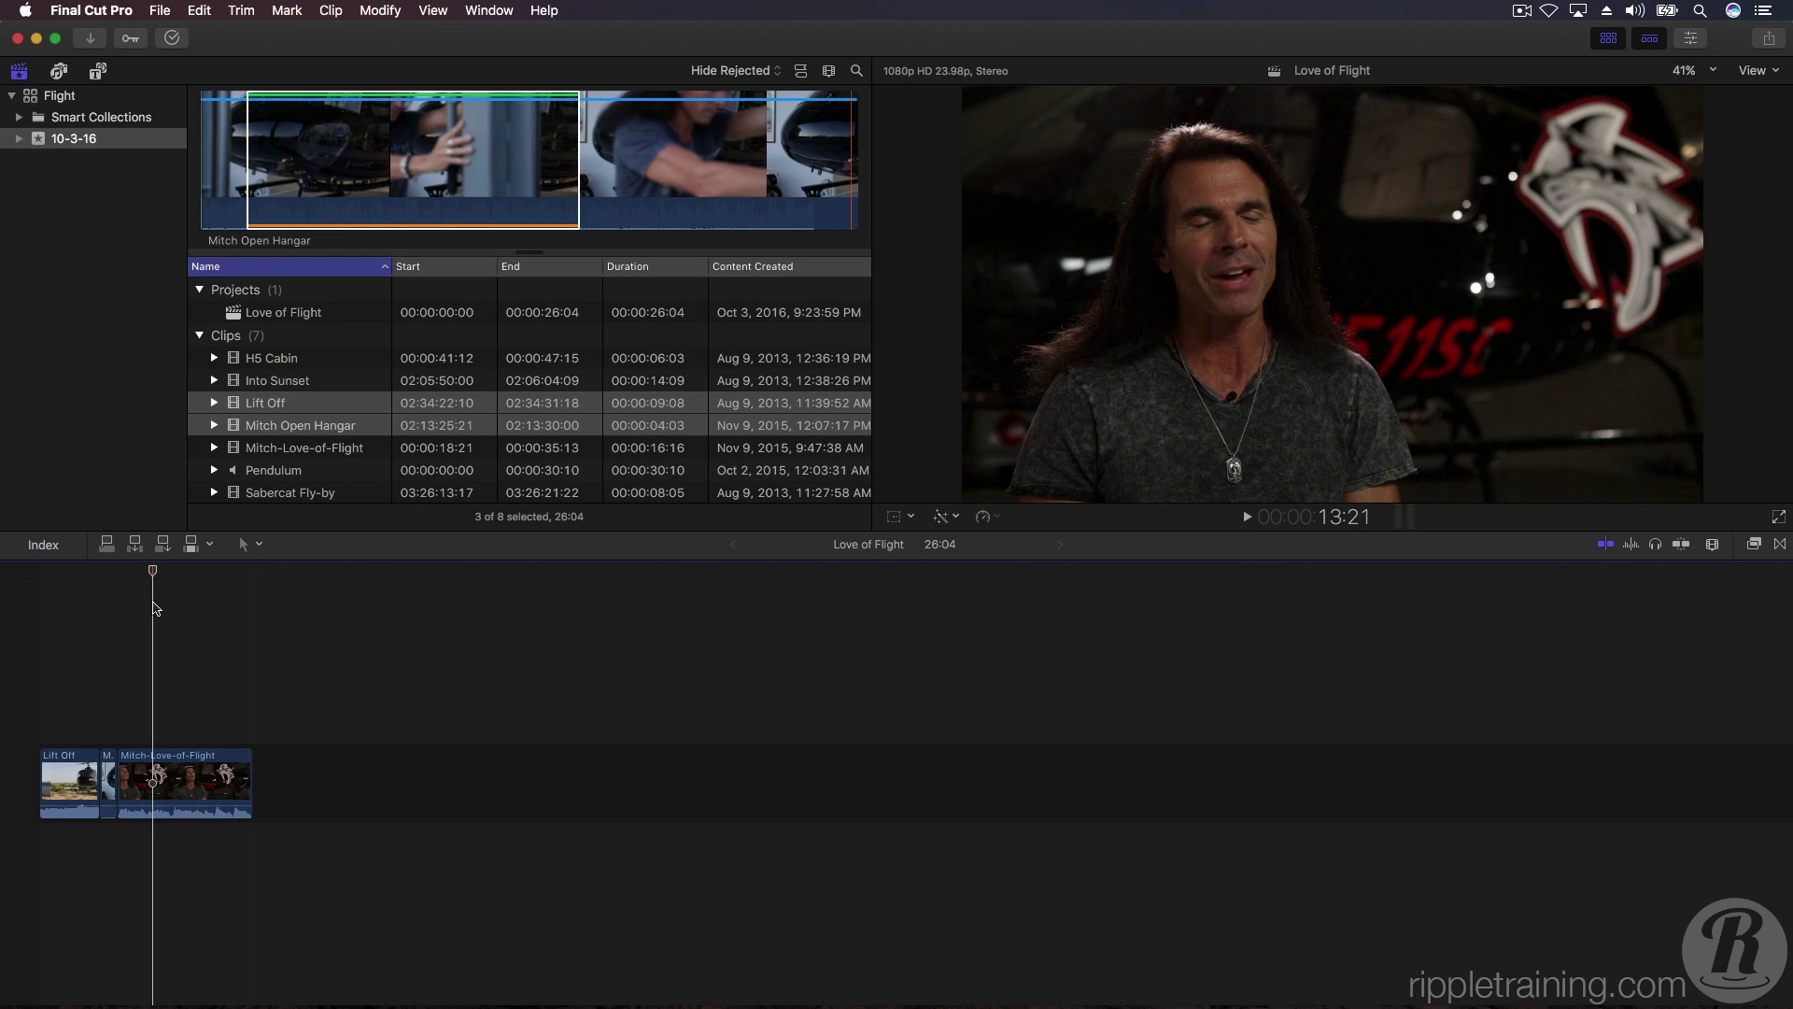
key(shift+z)
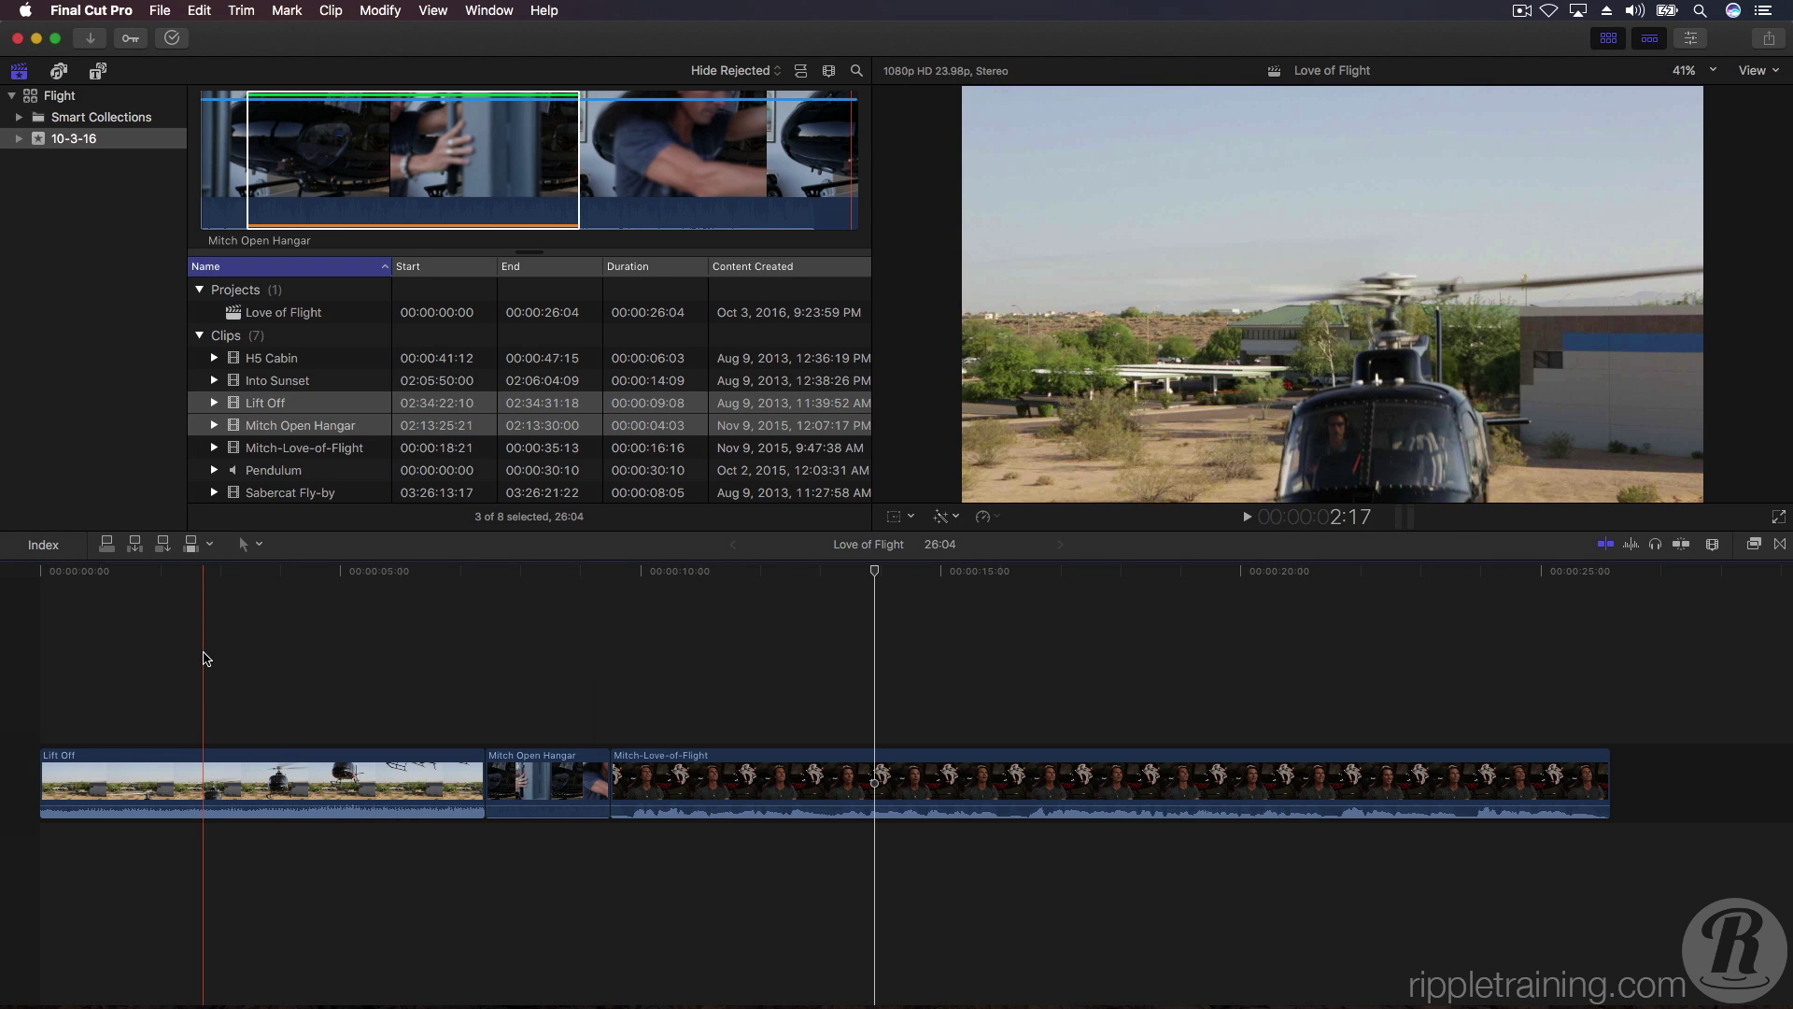
key(space)
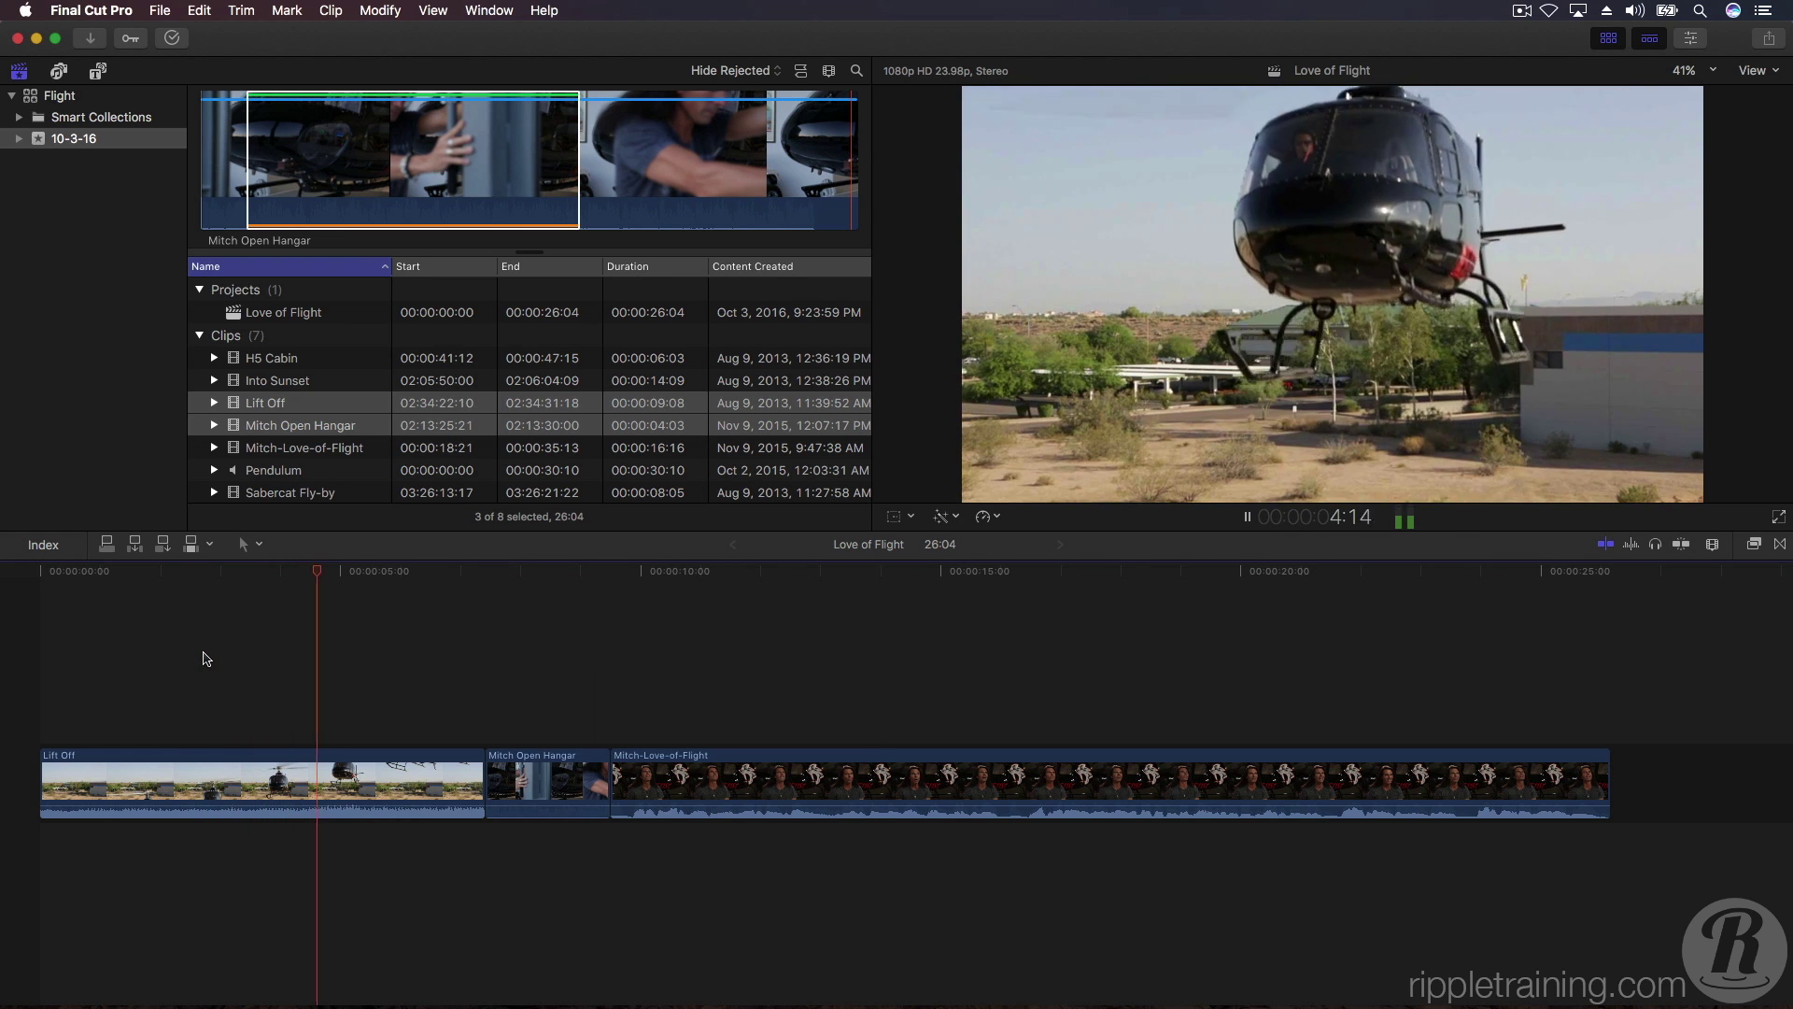
key(space)
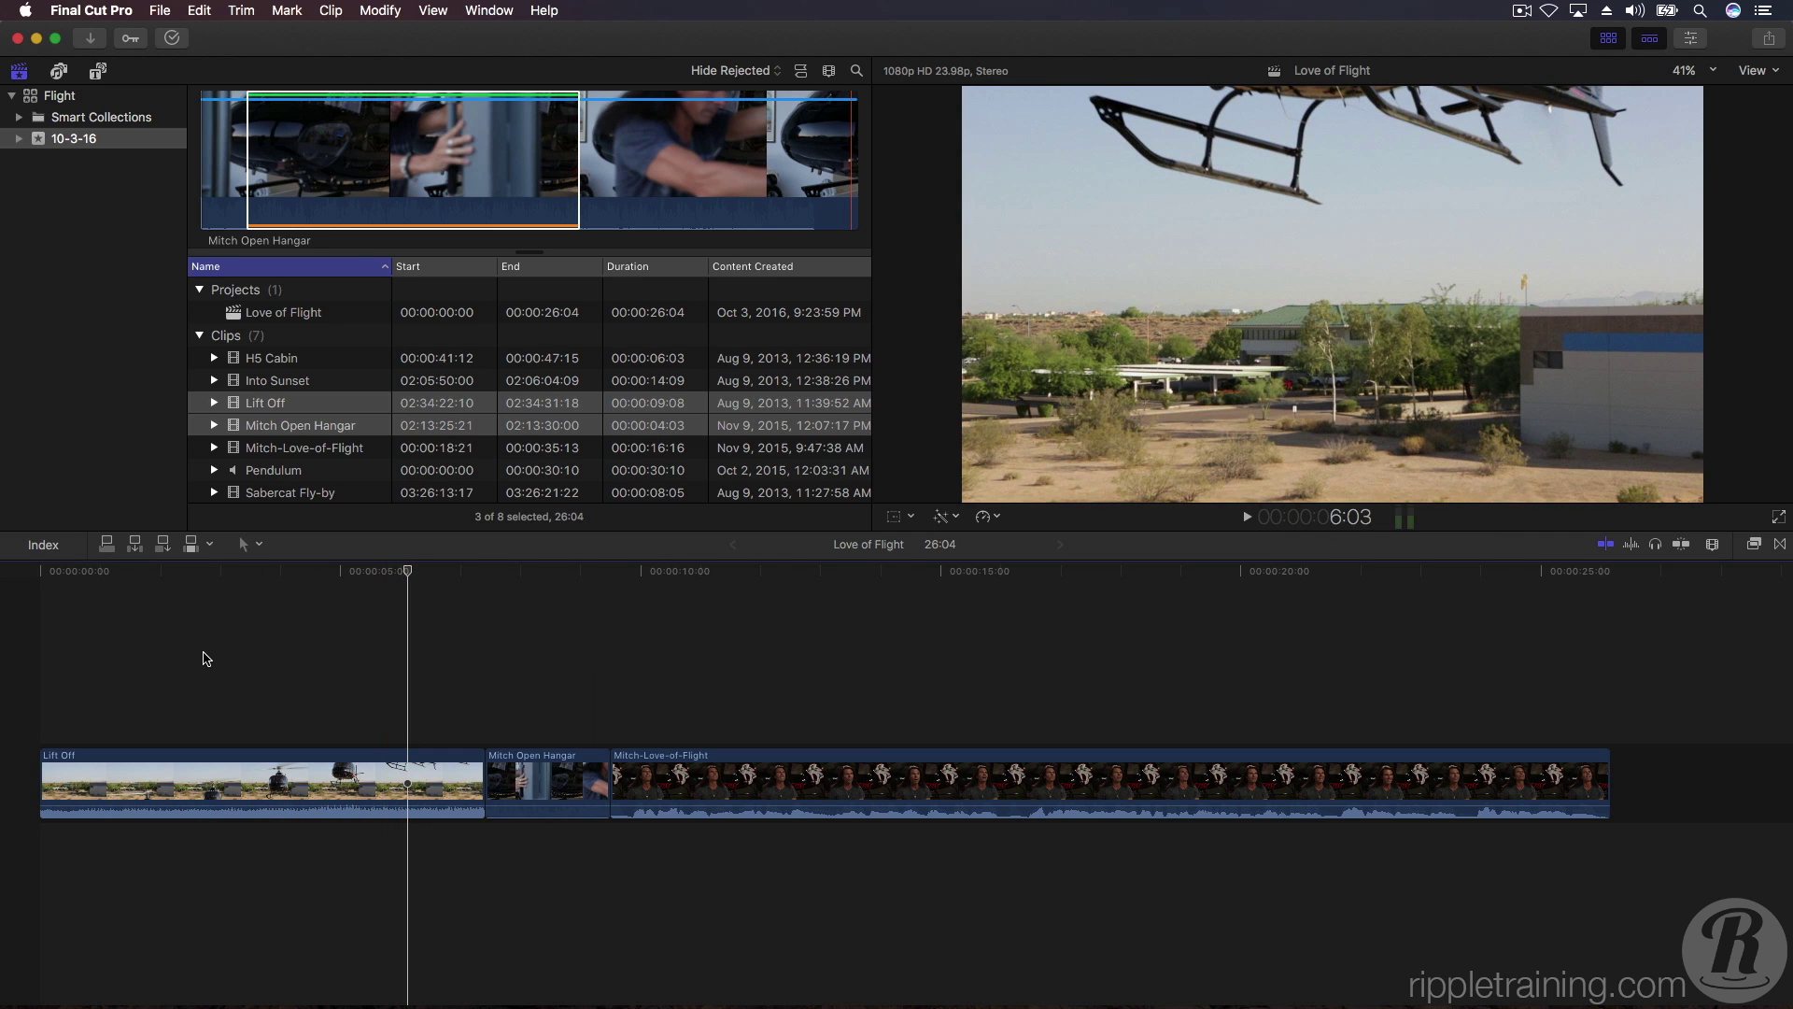
Drag Mitch Open Hangar ahead of Lift Off and play the reordered project from the start.
click(549, 773)
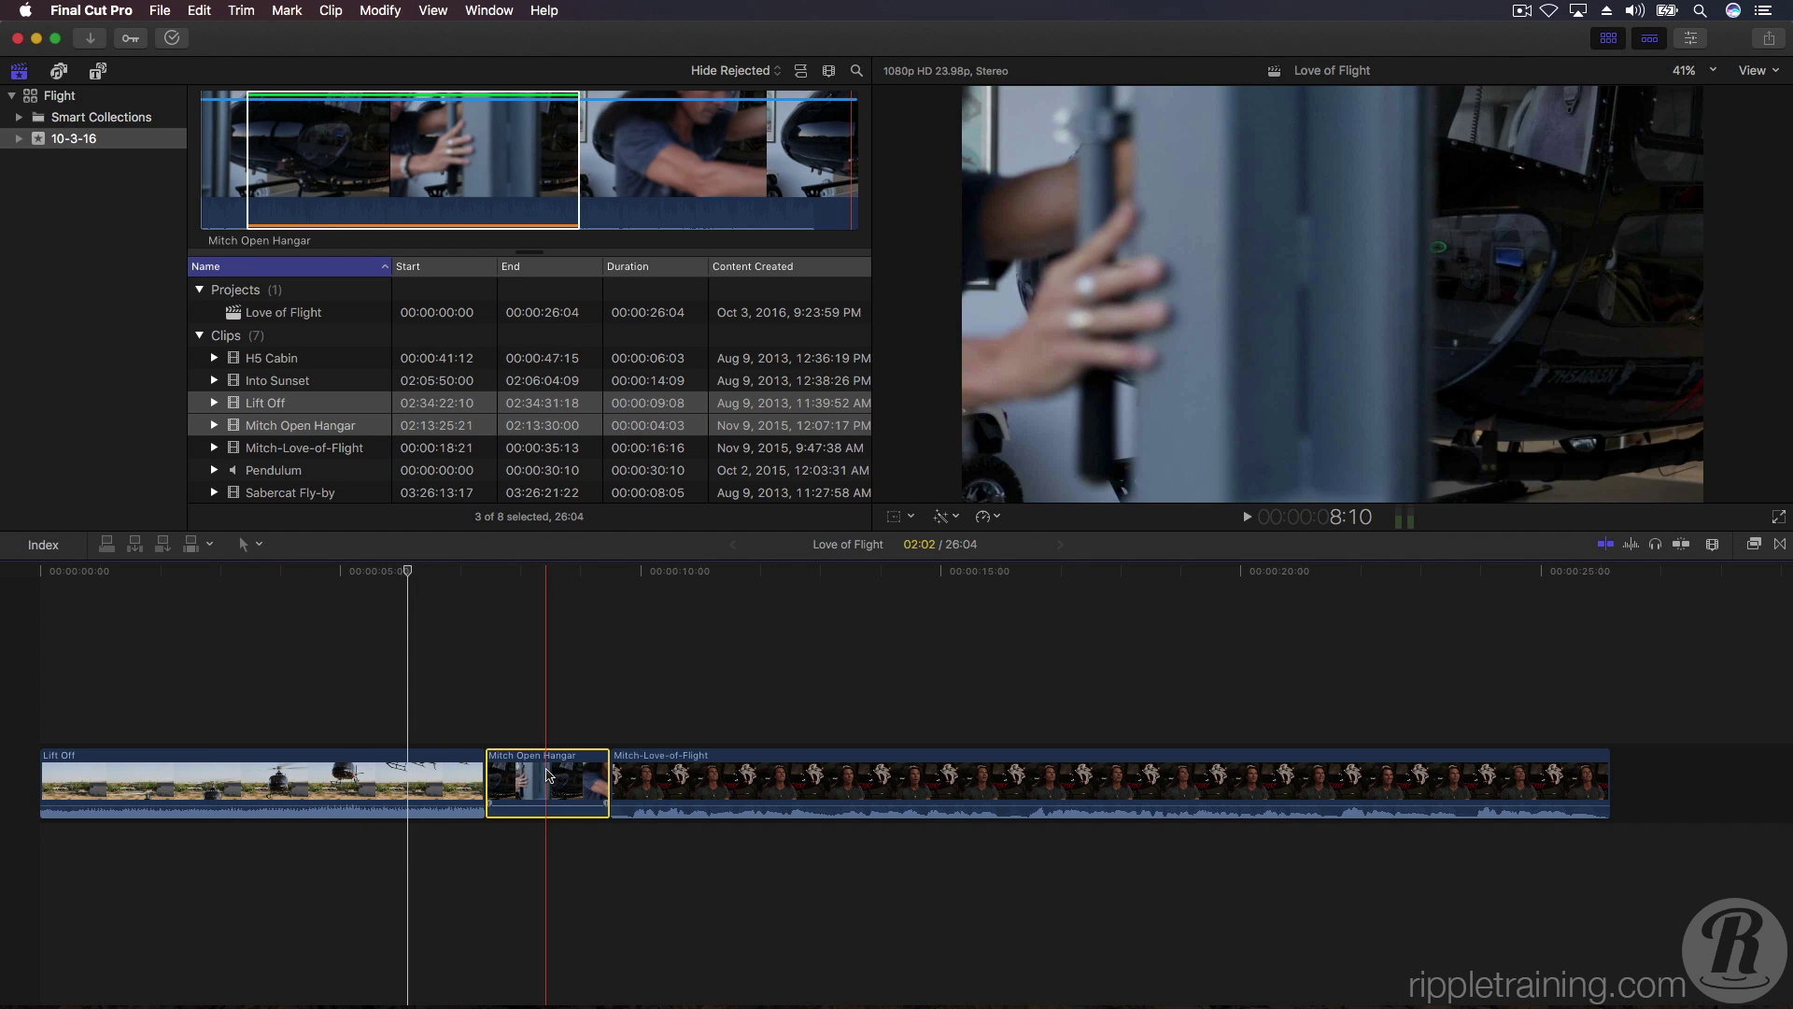
drag(548, 773, 101, 782)
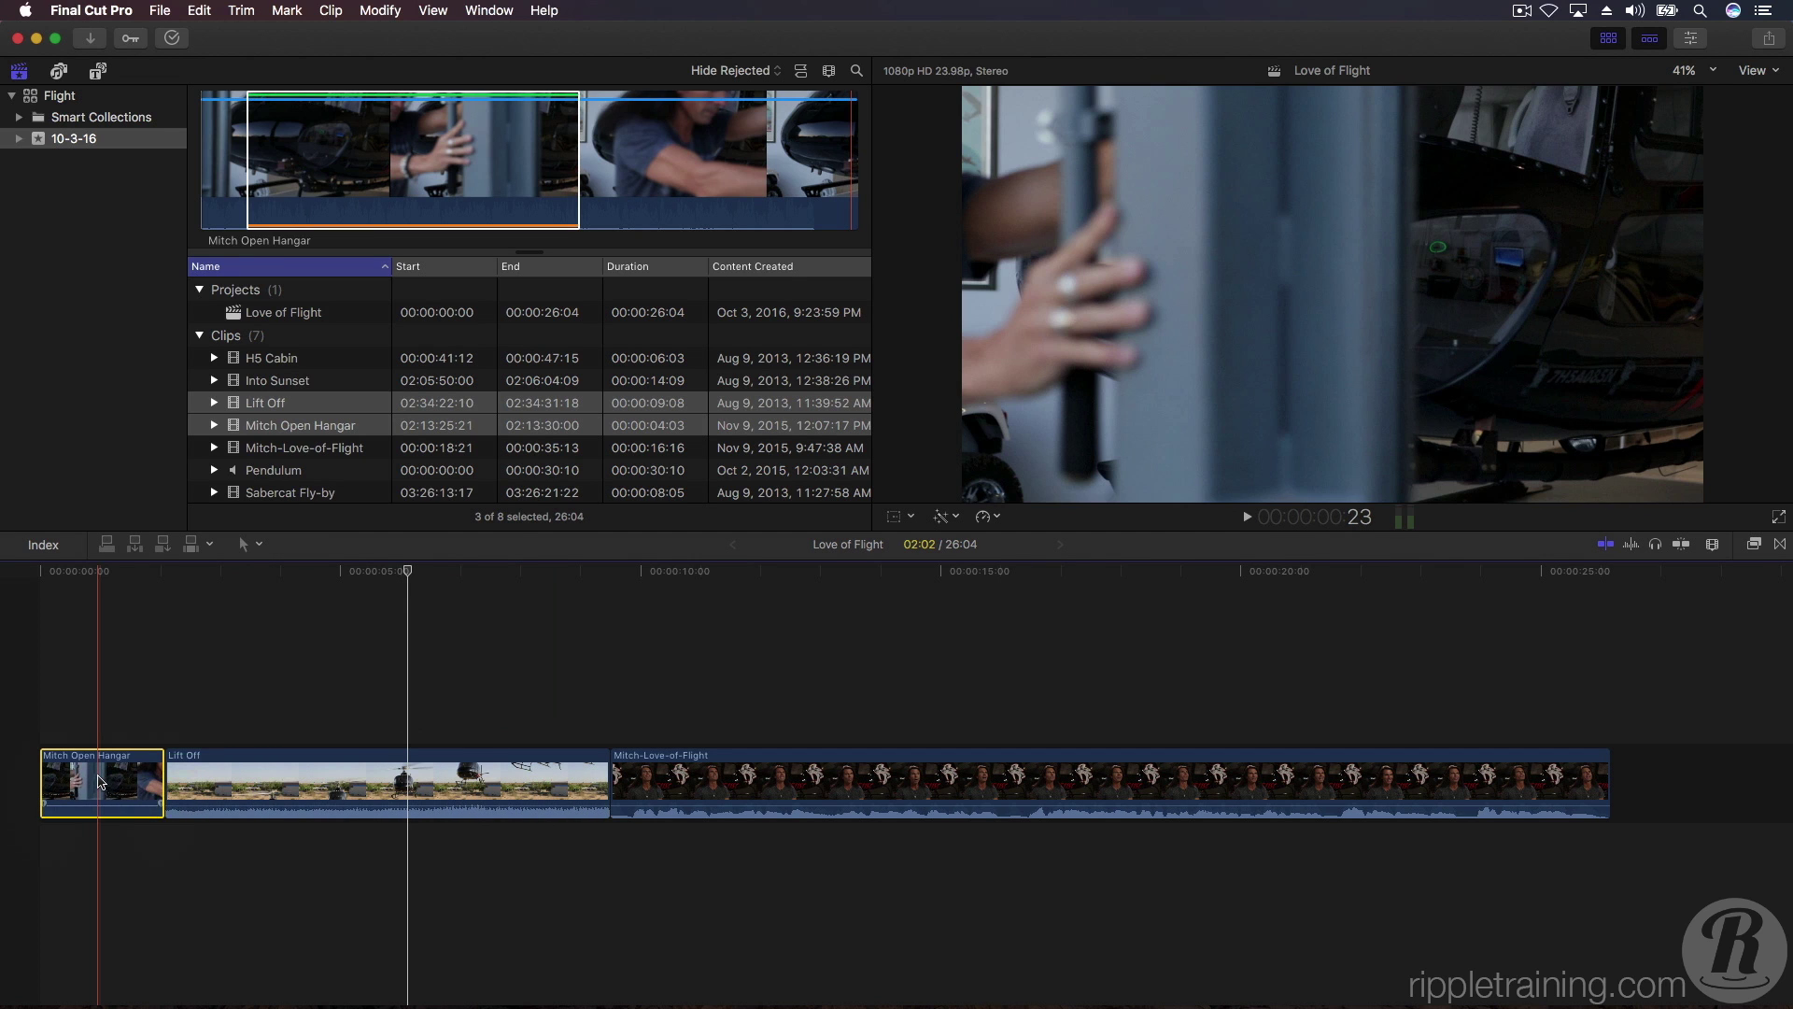
key(Home)
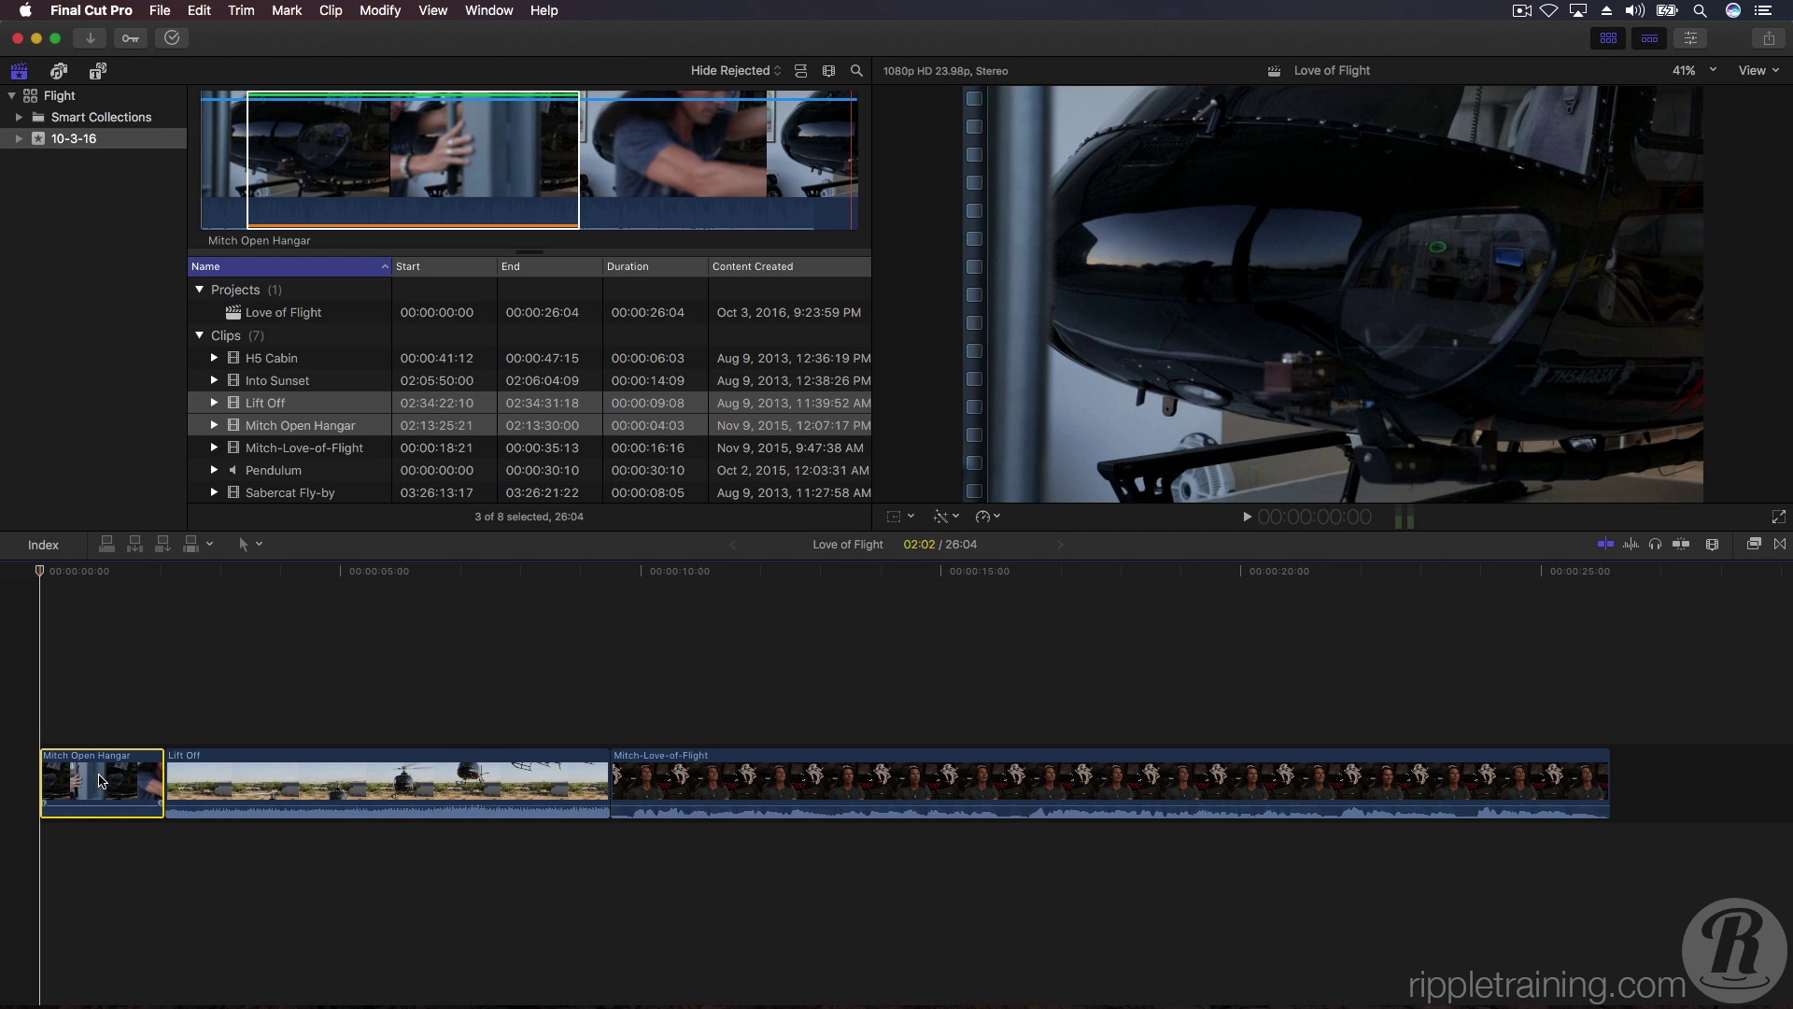
key(space)
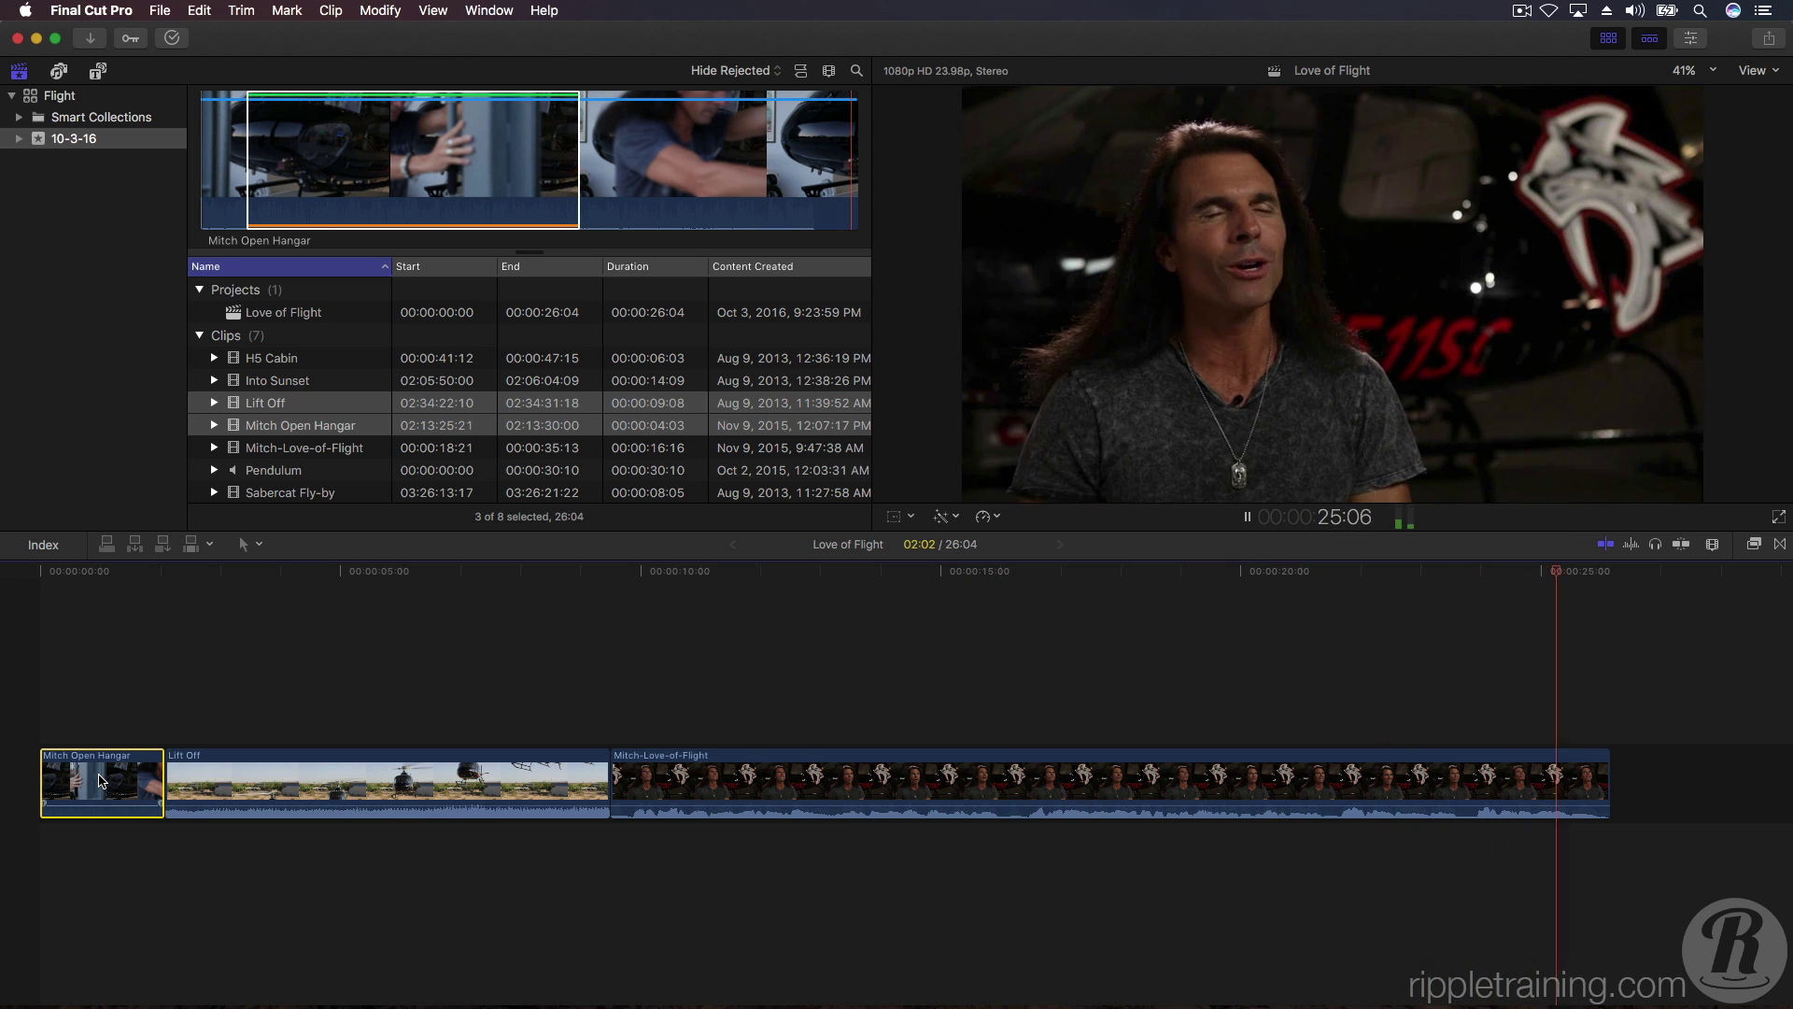
key(space)
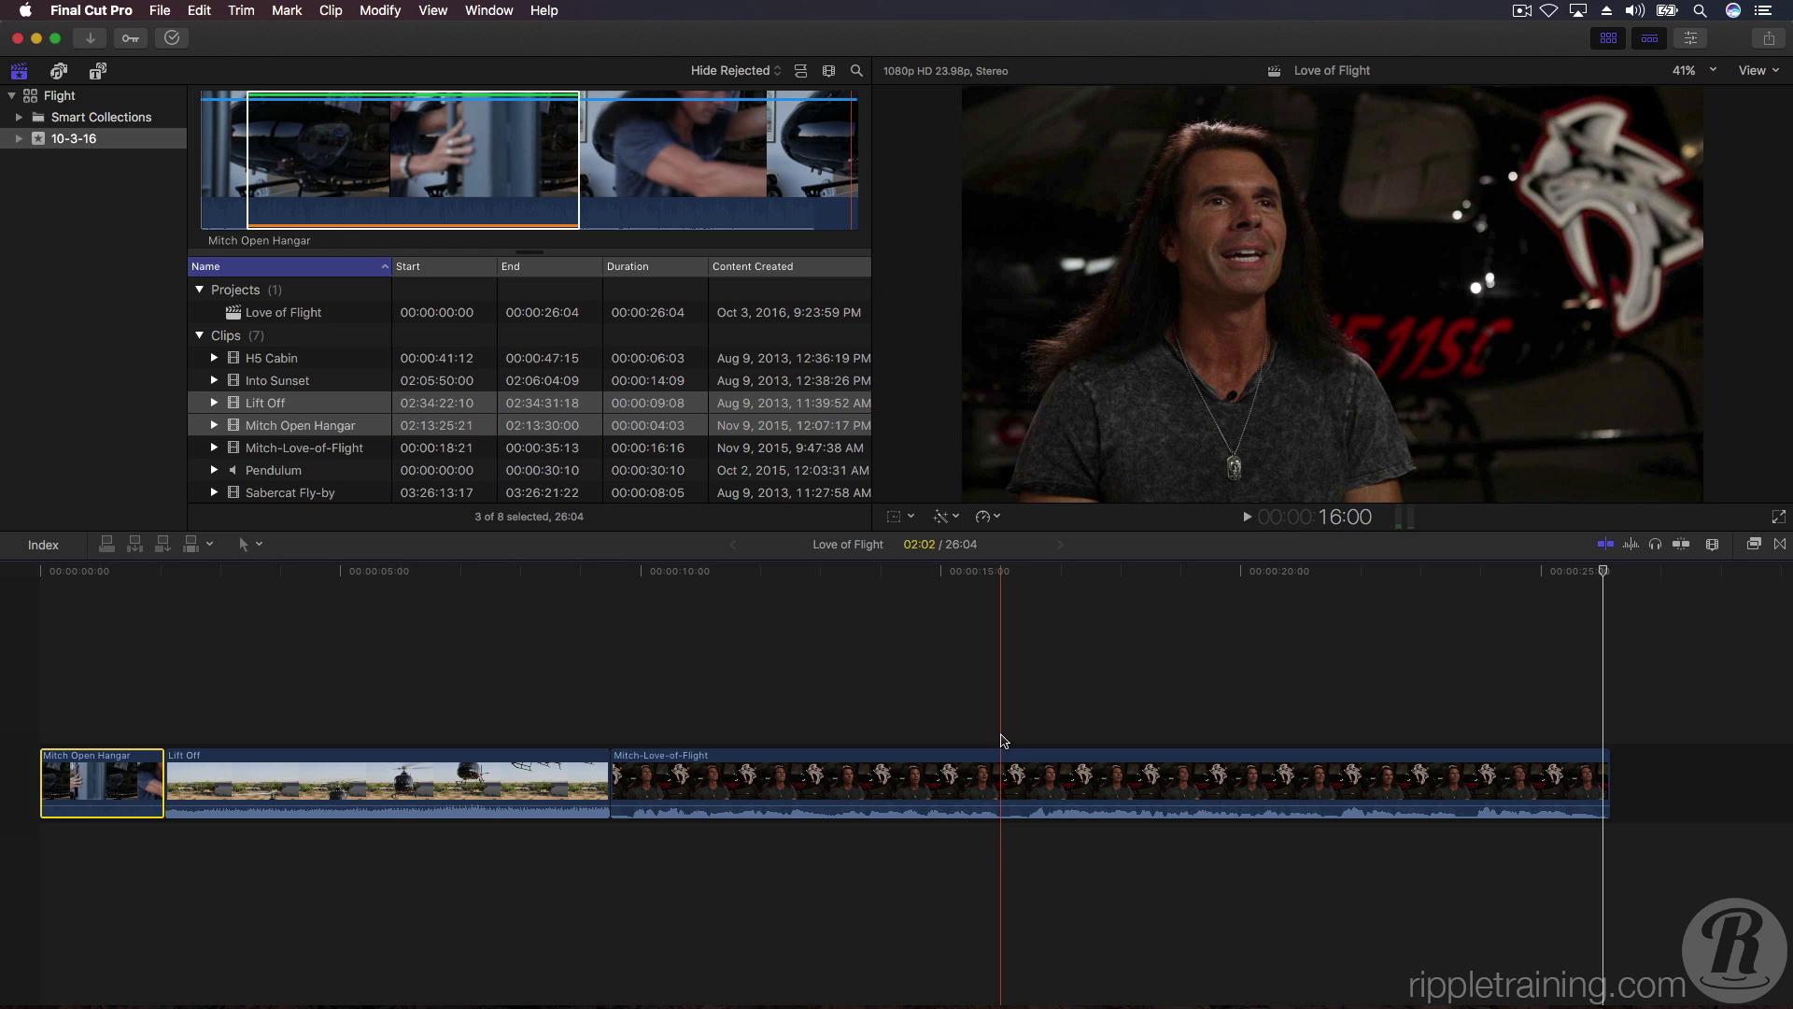
Park the playhead near 16 seconds and load the 8:05 Sabercat Fly-by clip into the viewer.
click(1004, 733)
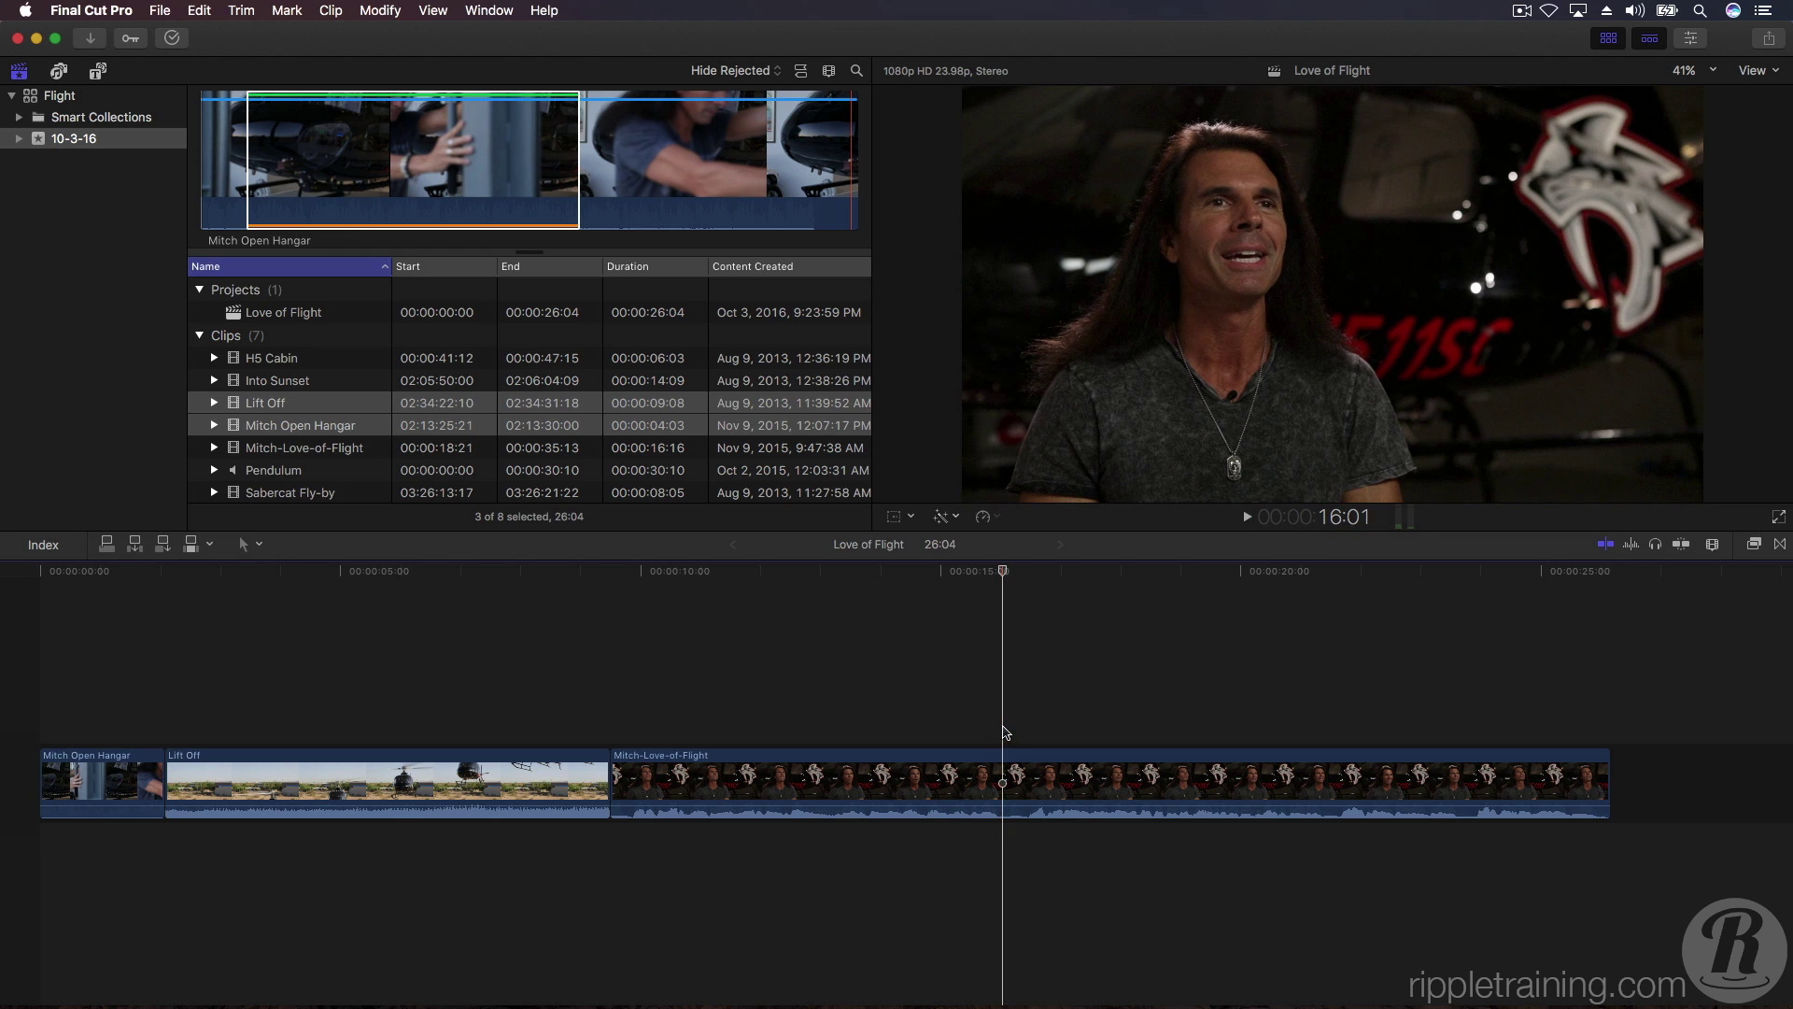
key(space)
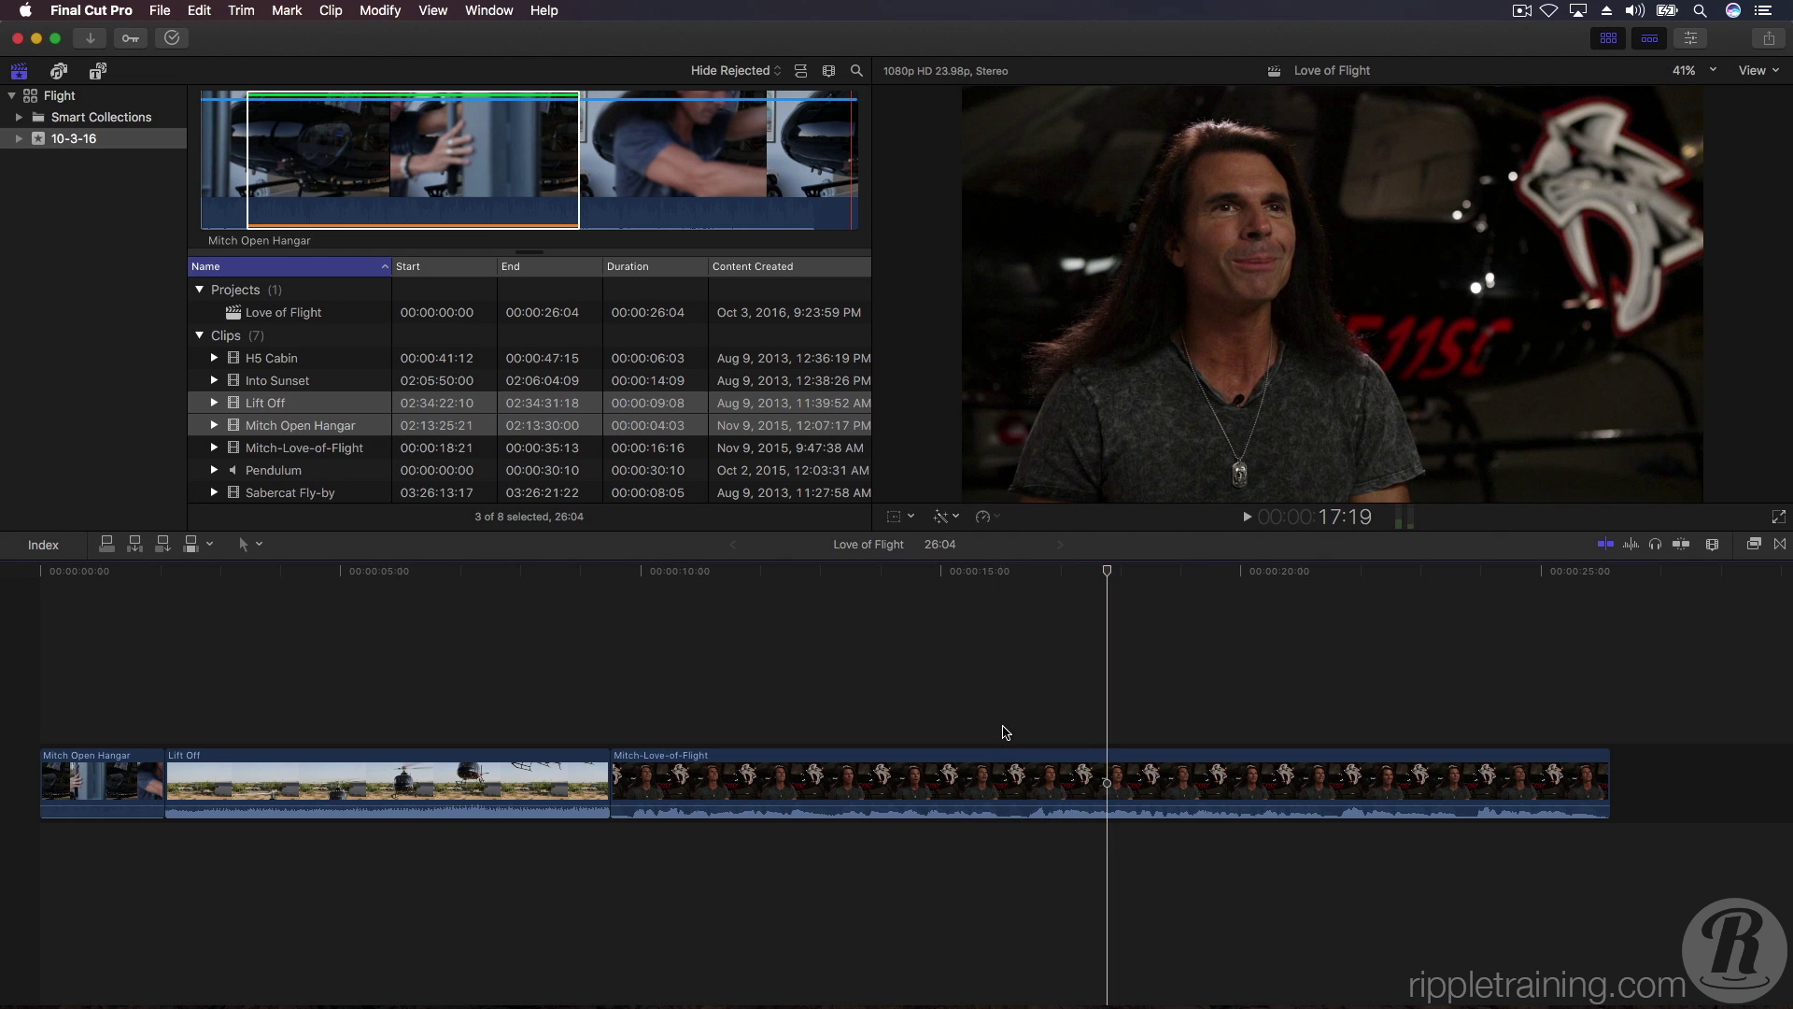
click(1018, 720)
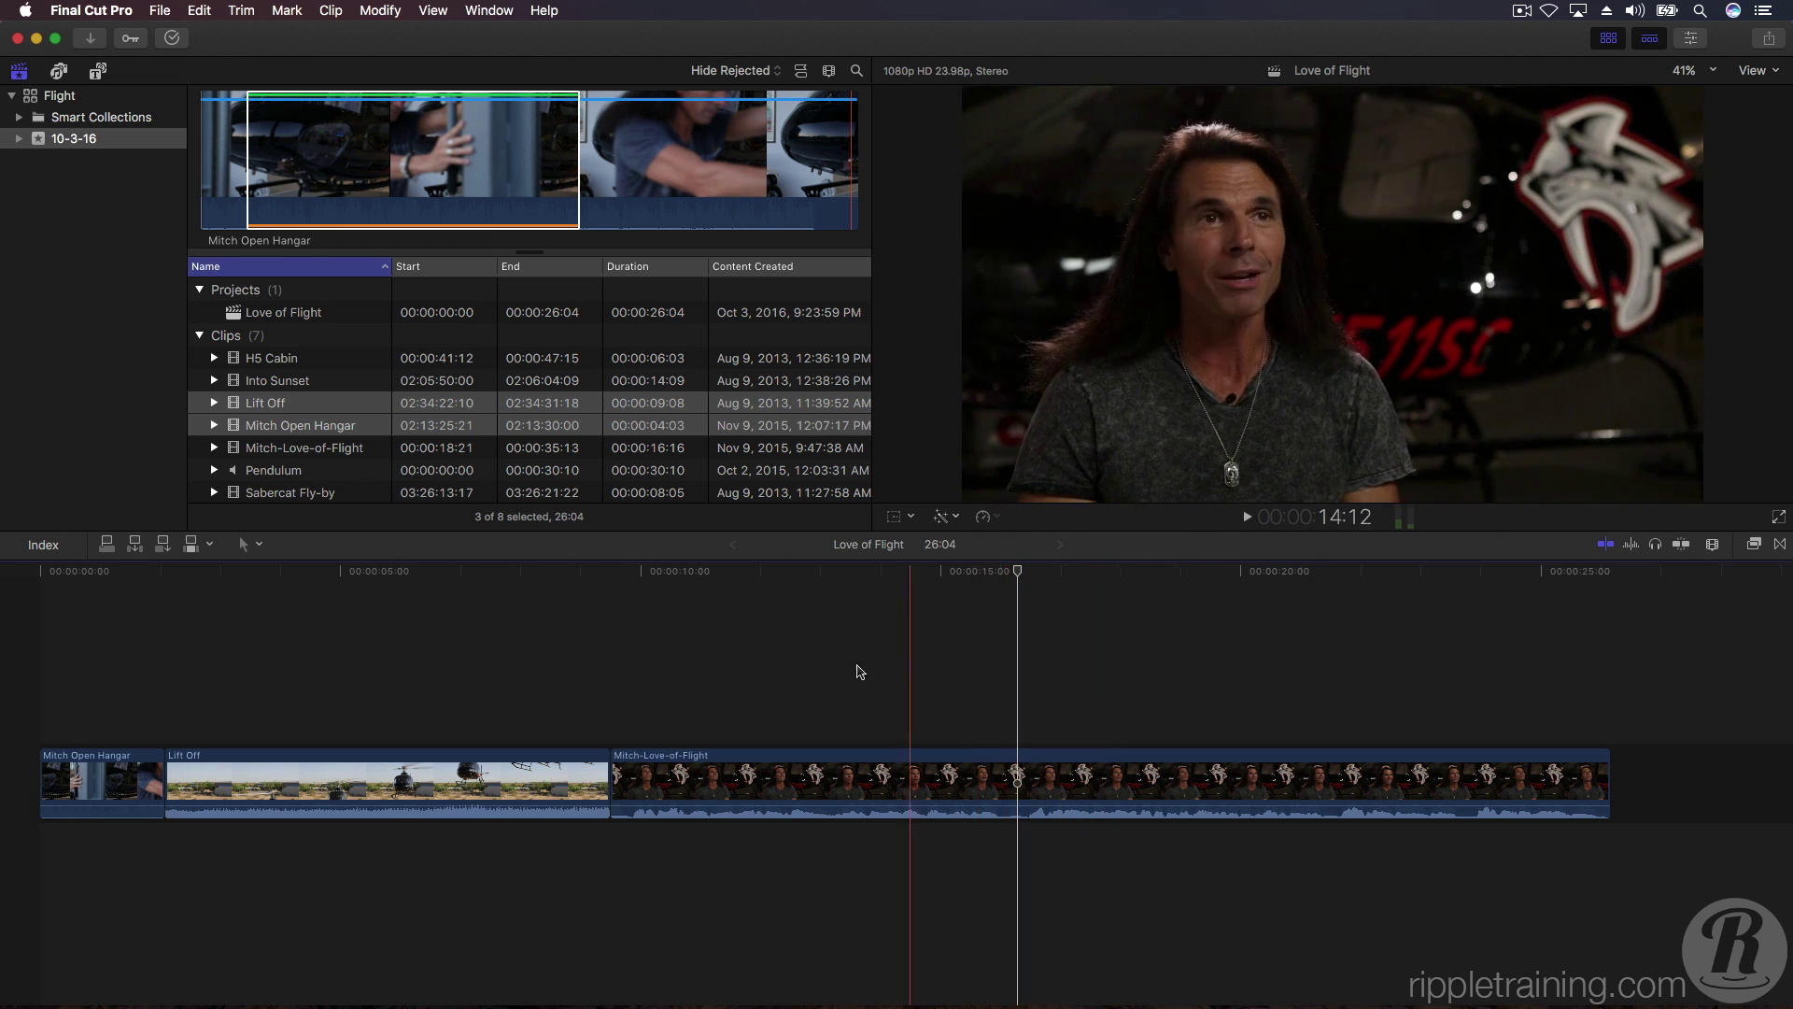
click(327, 498)
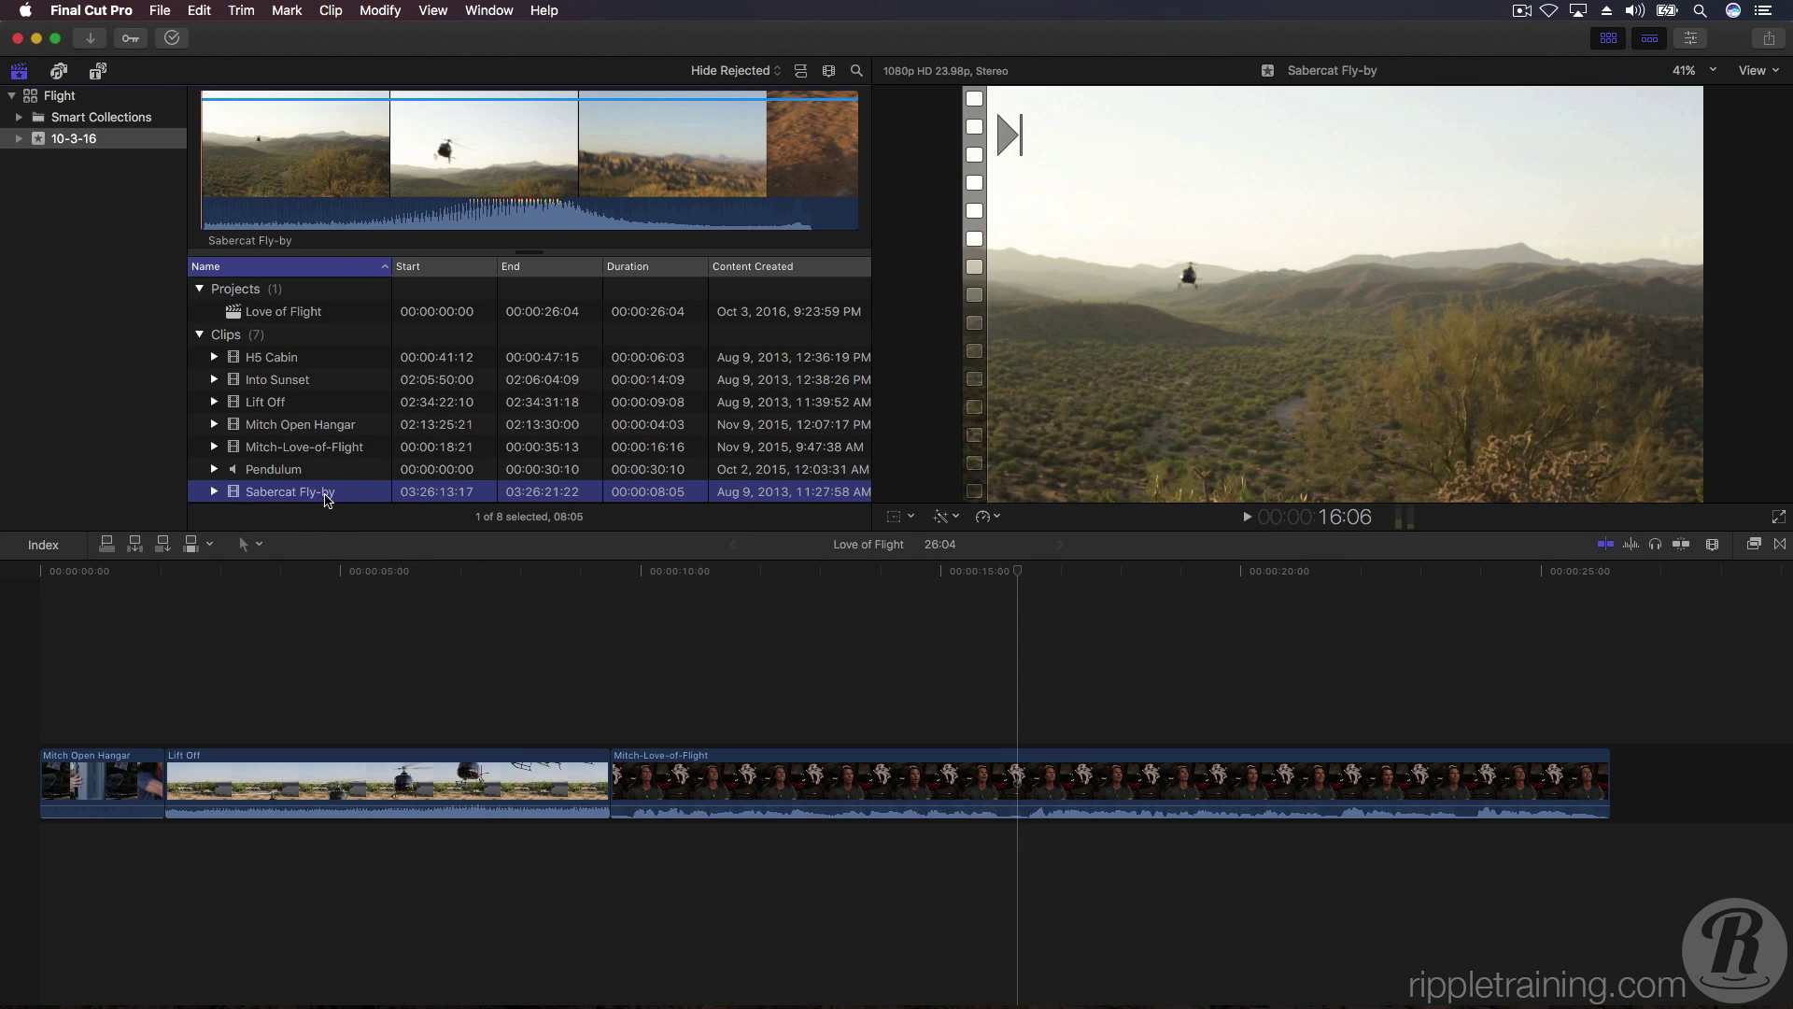
Connect a 04:04 range of Sabercat Fly-by above Mitch-Love-of-Flight at the playhead.
click(372, 207)
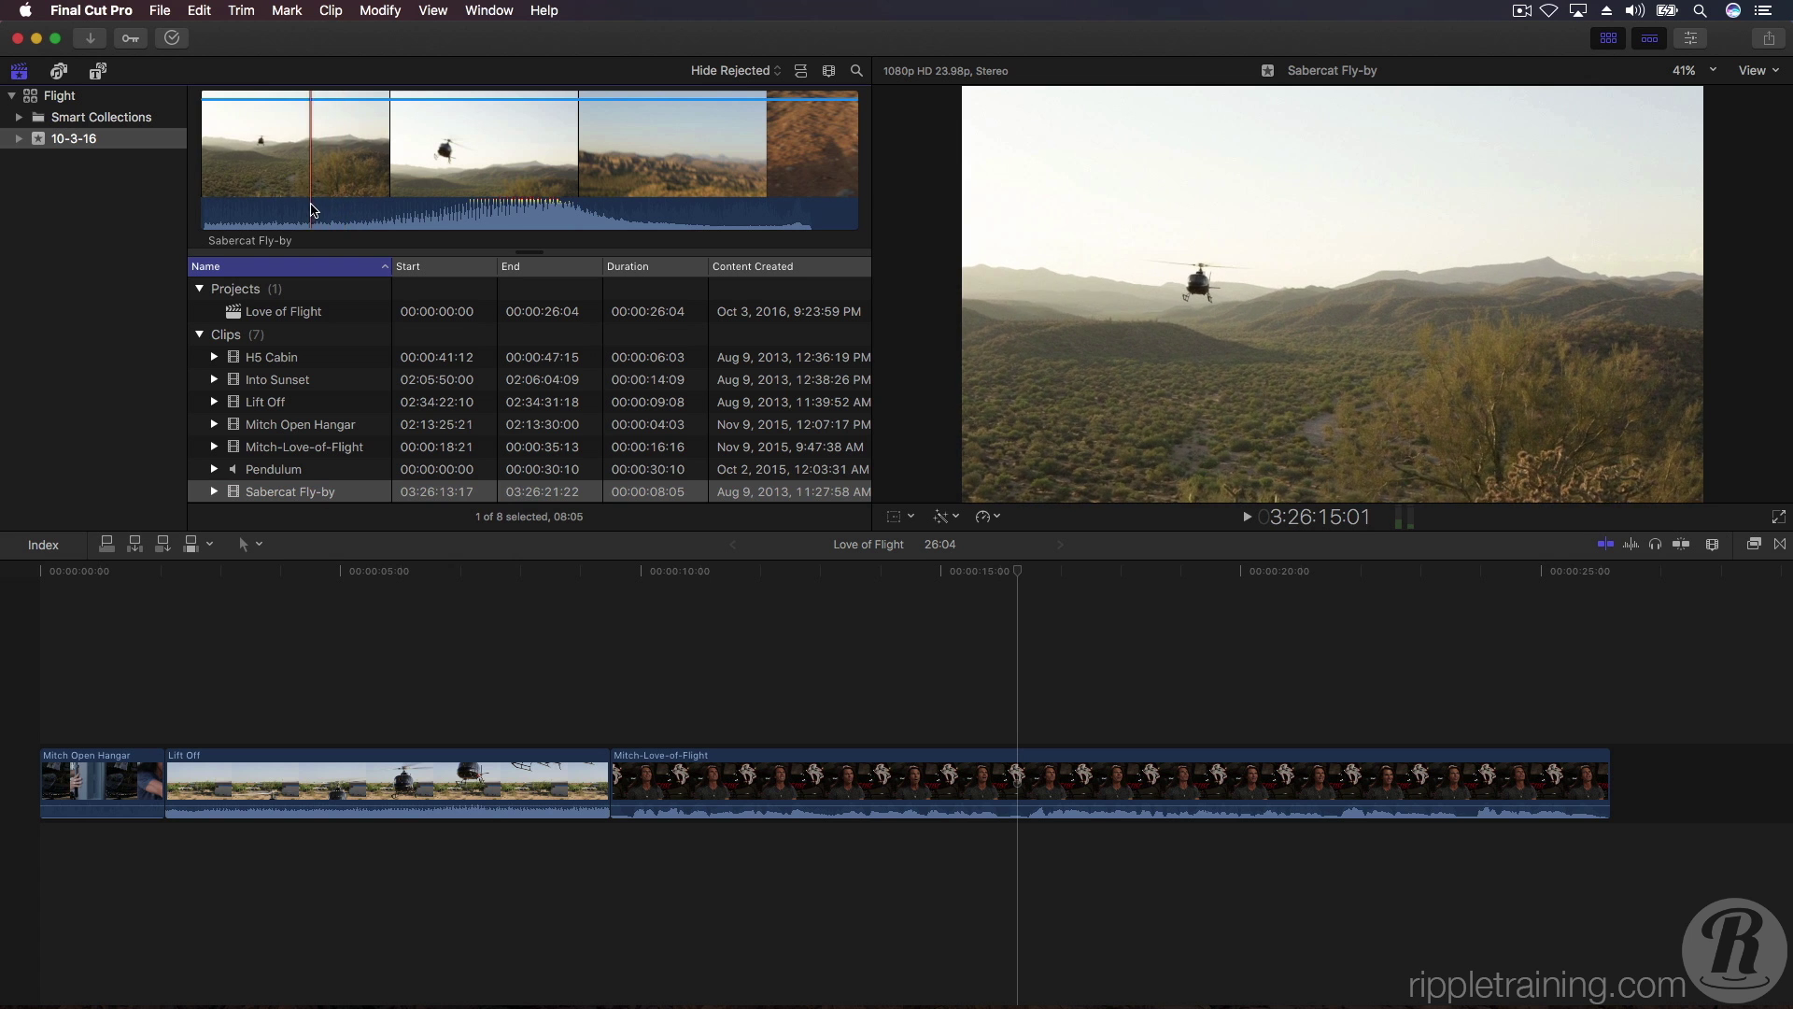
drag(313, 210, 640, 238)
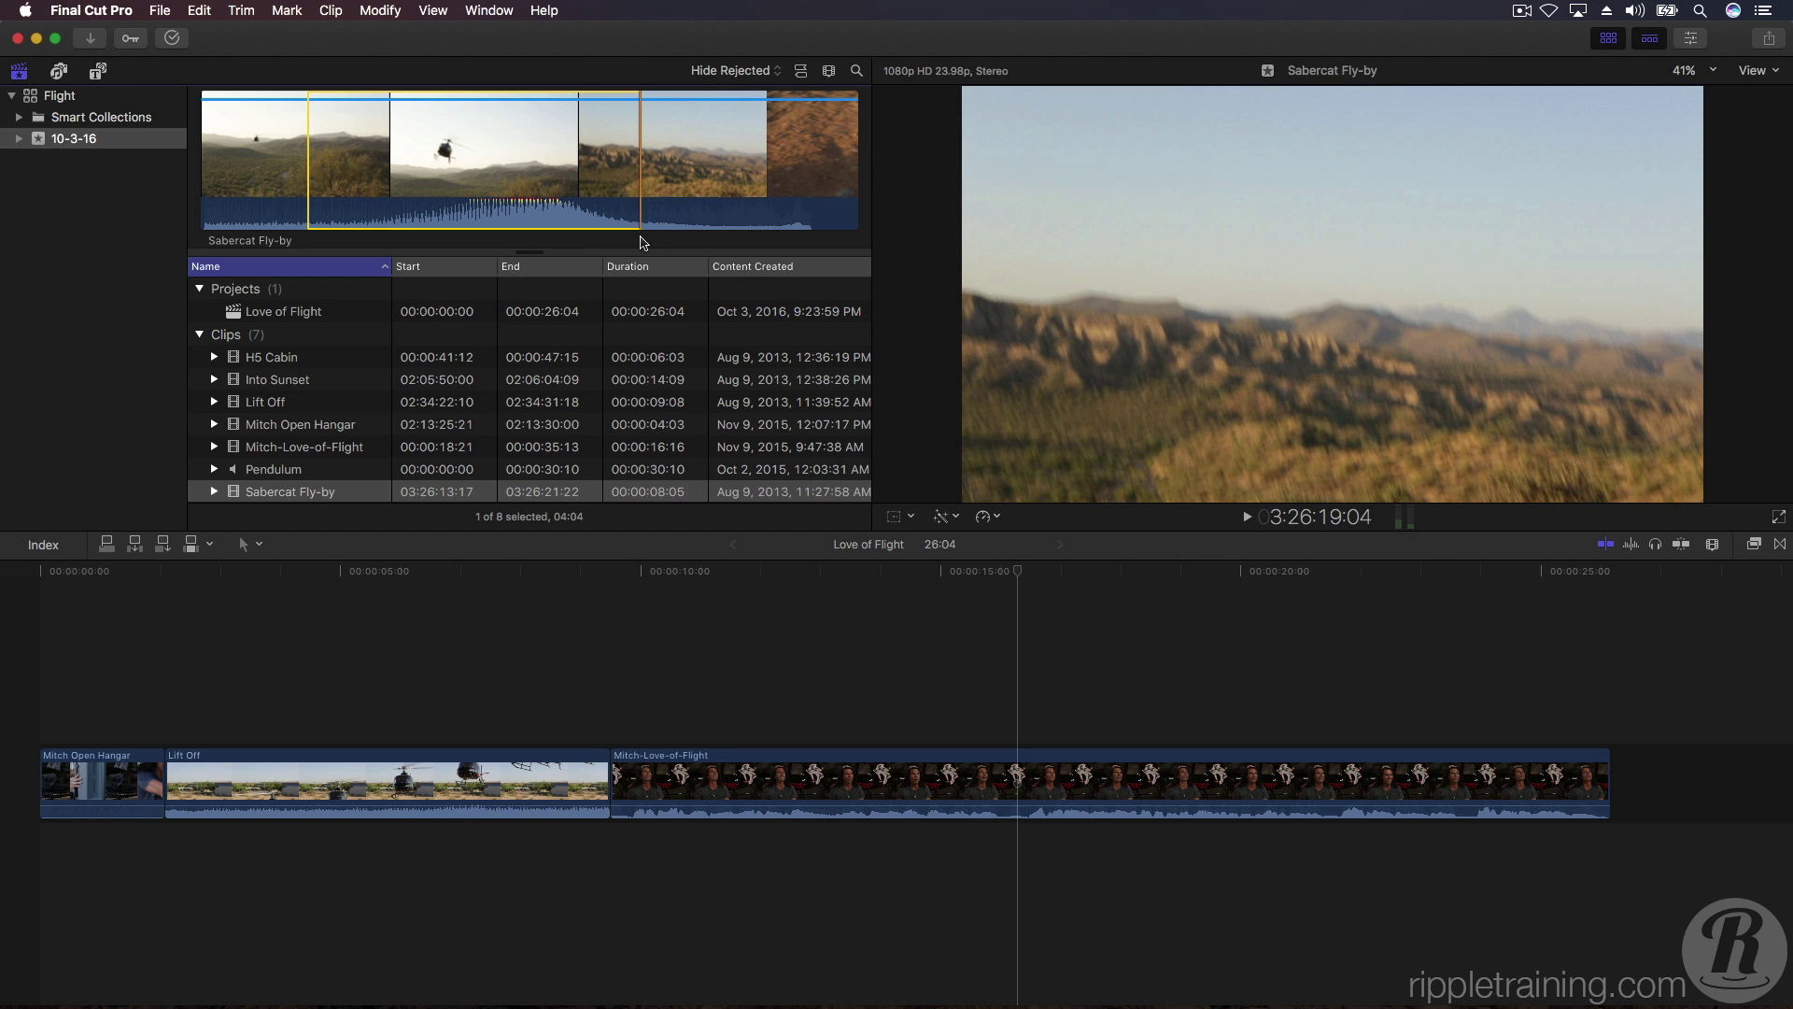
click(108, 545)
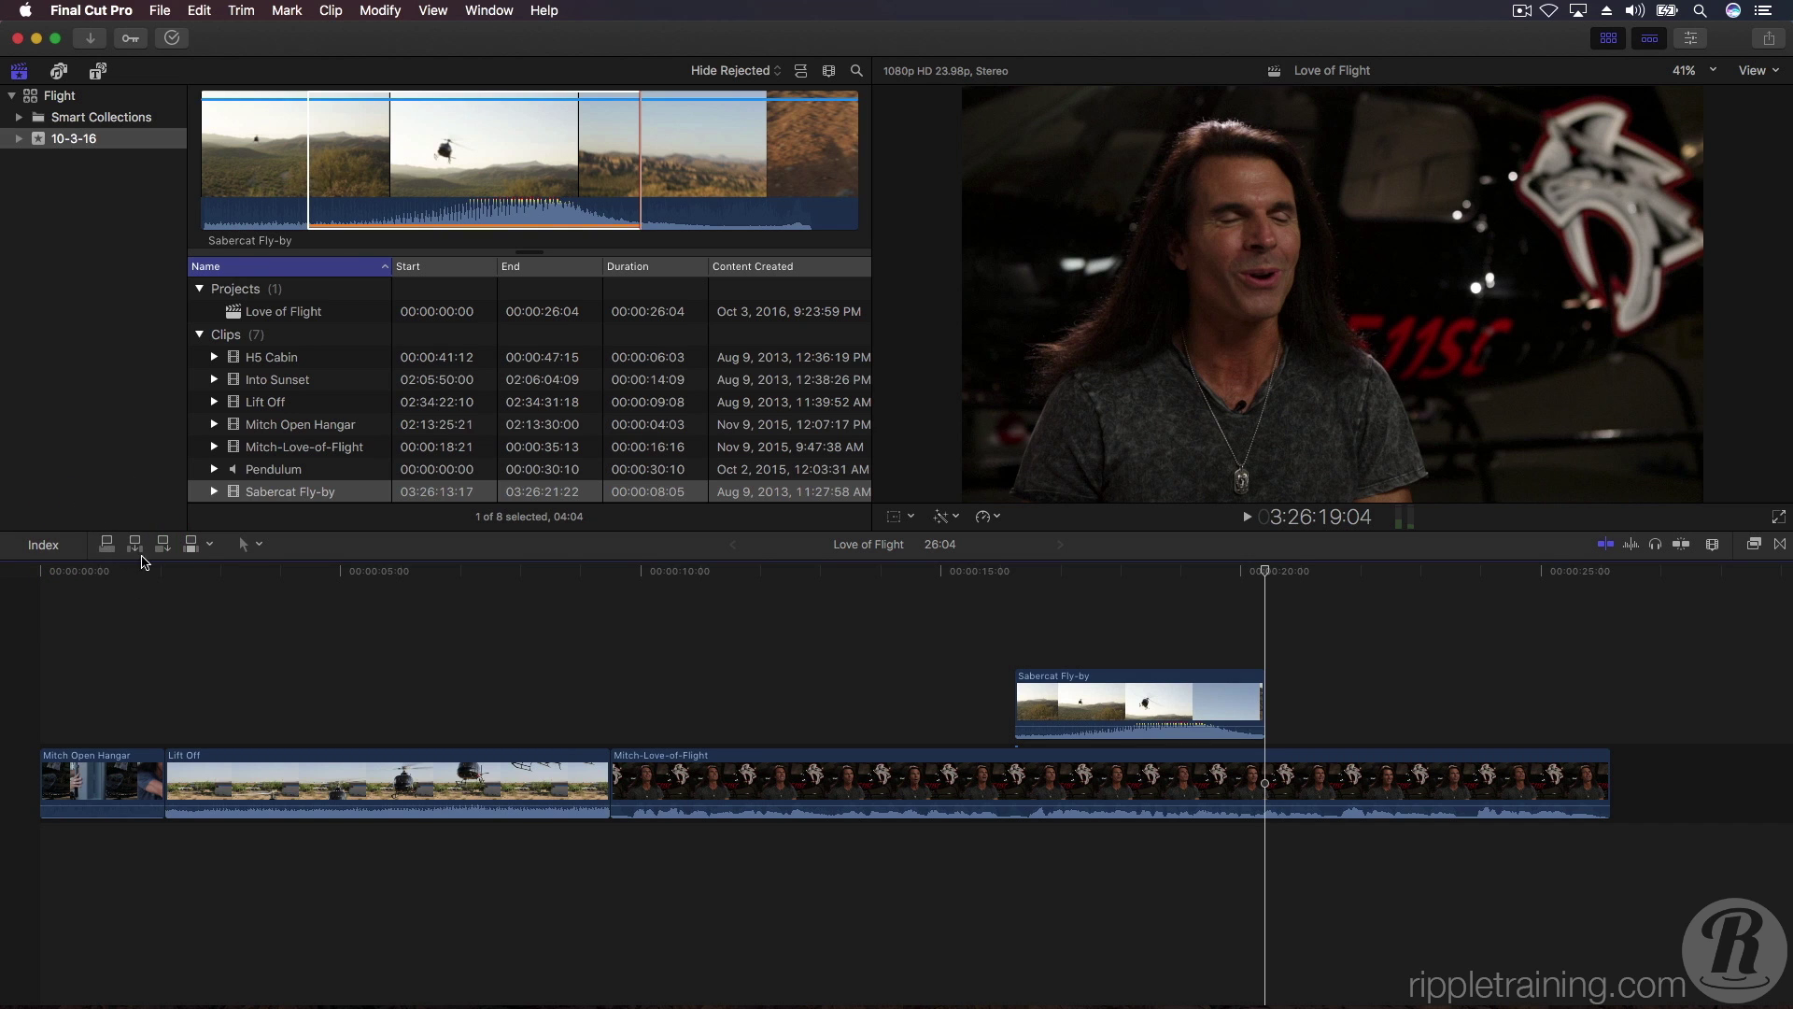
drag(897, 572, 911, 573)
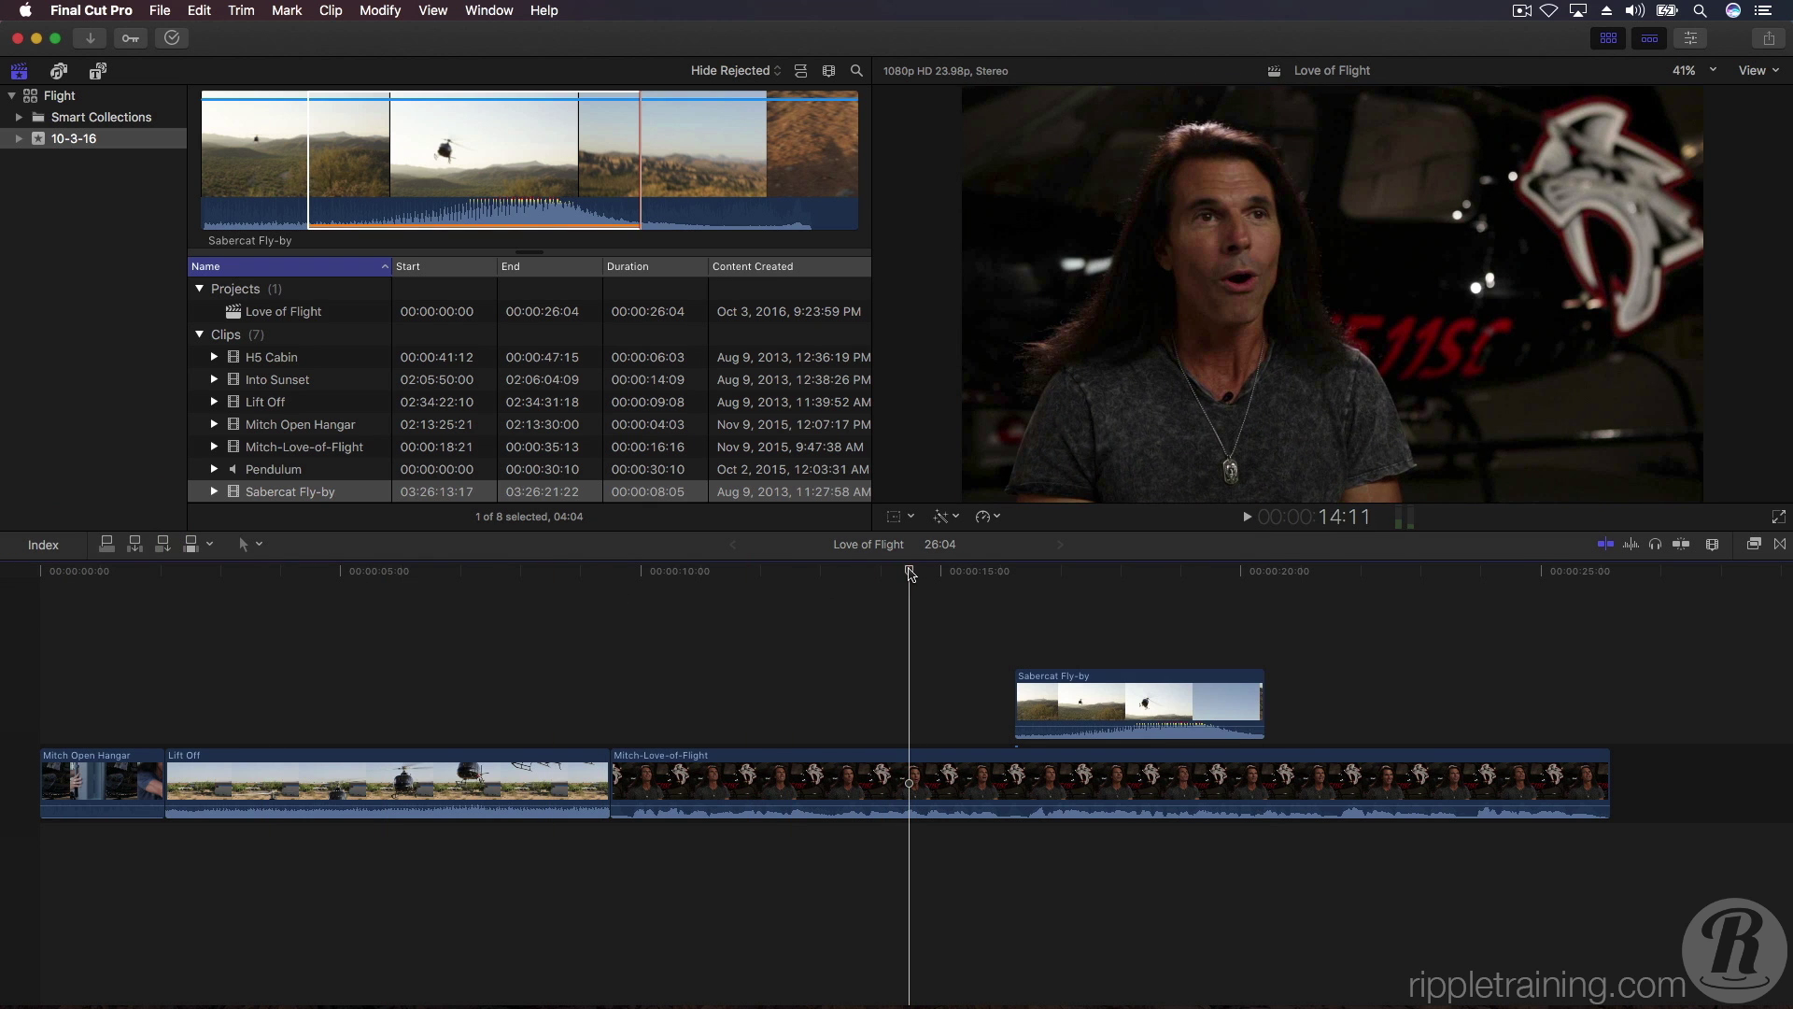
key(space)
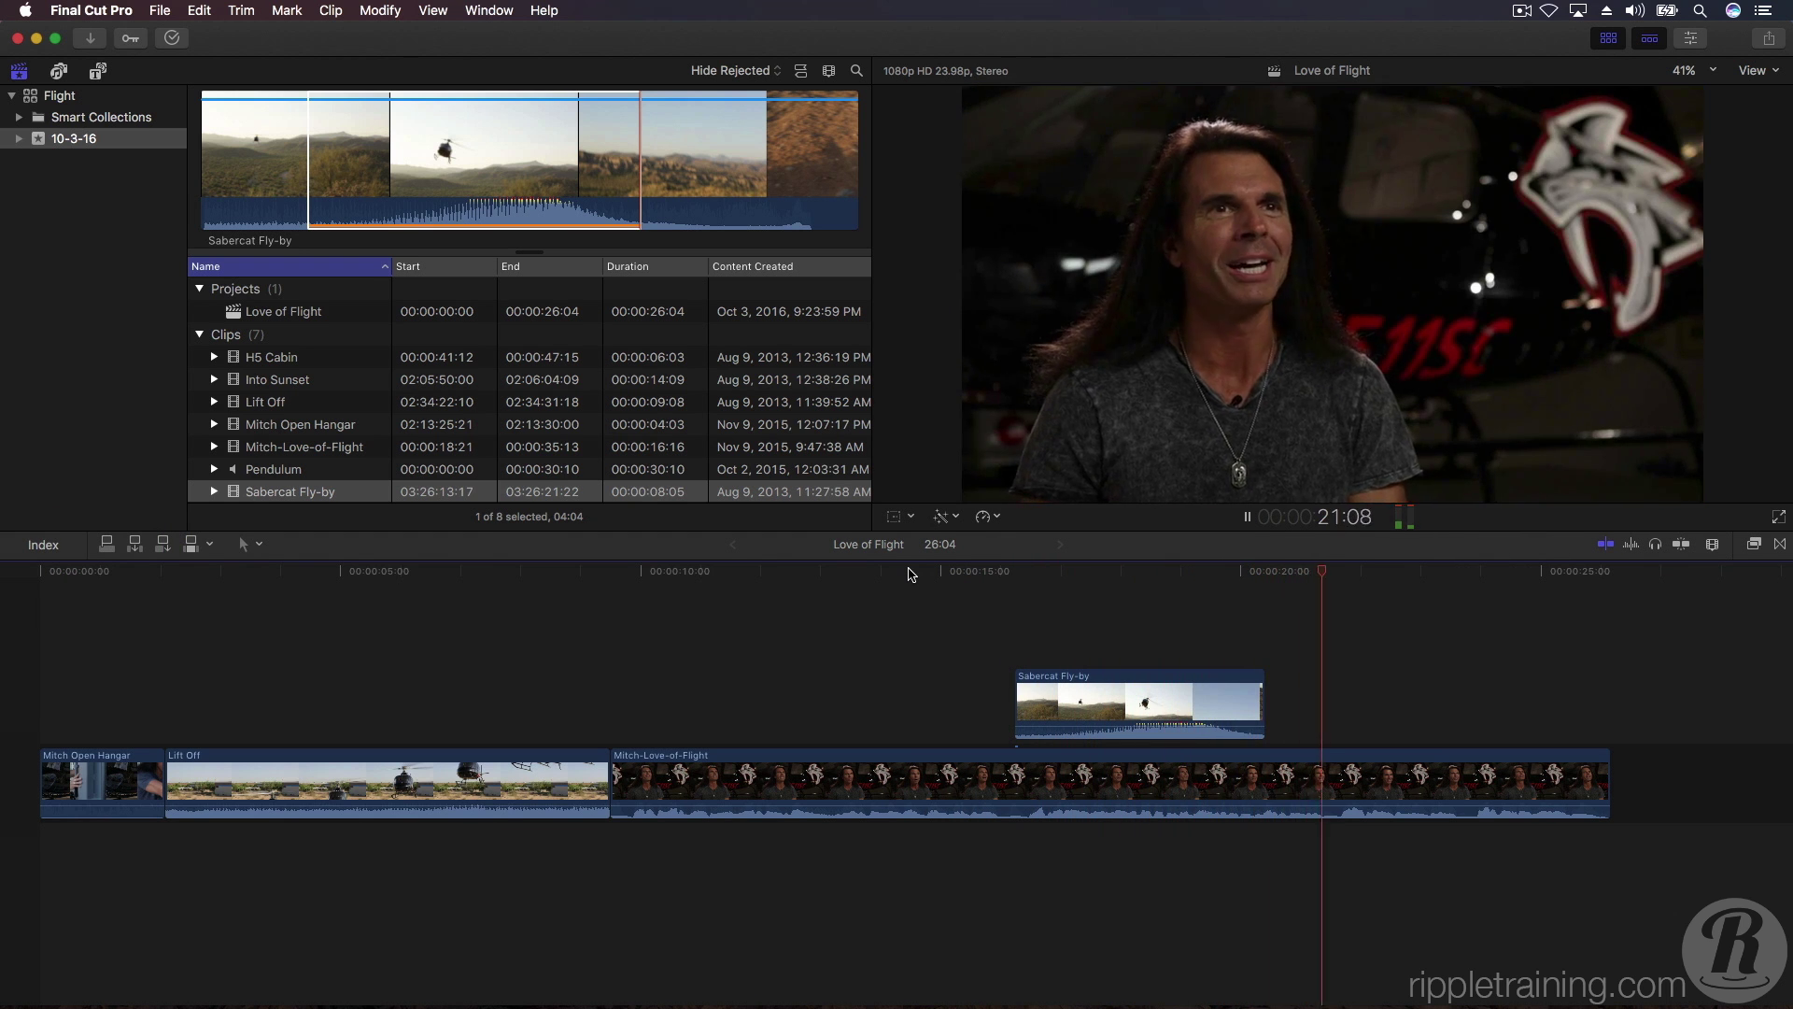
key(space)
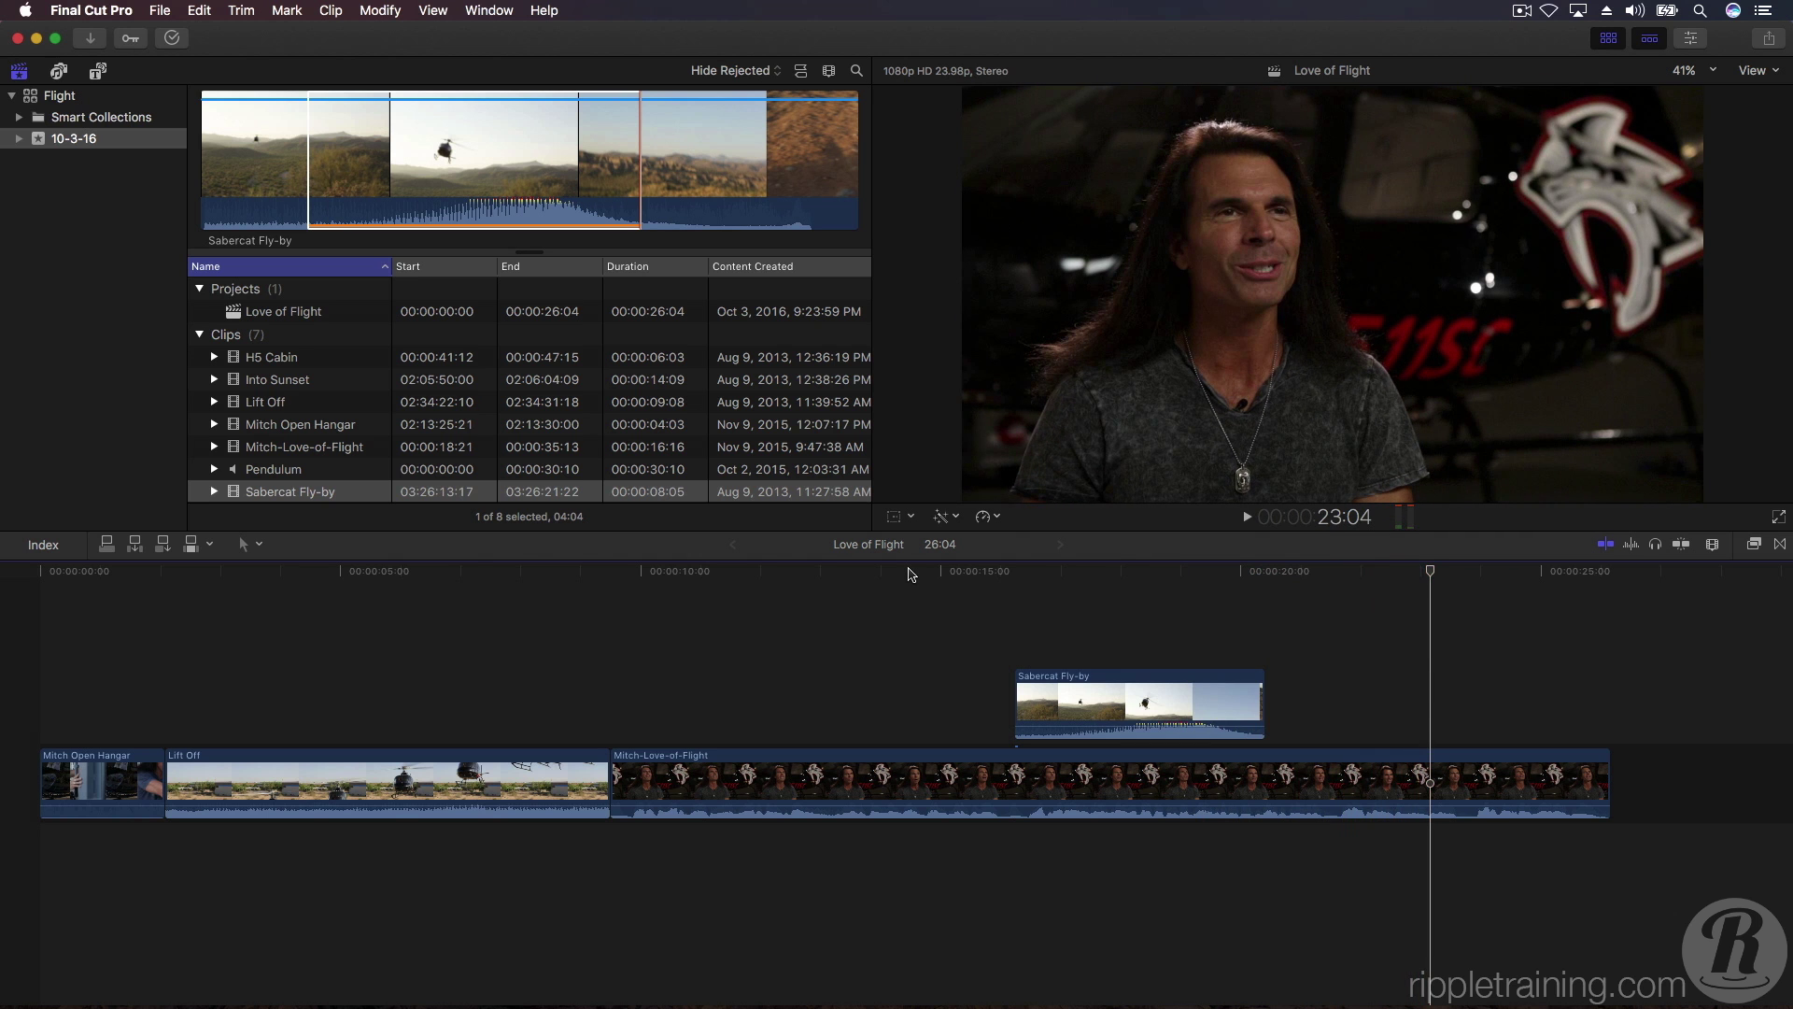